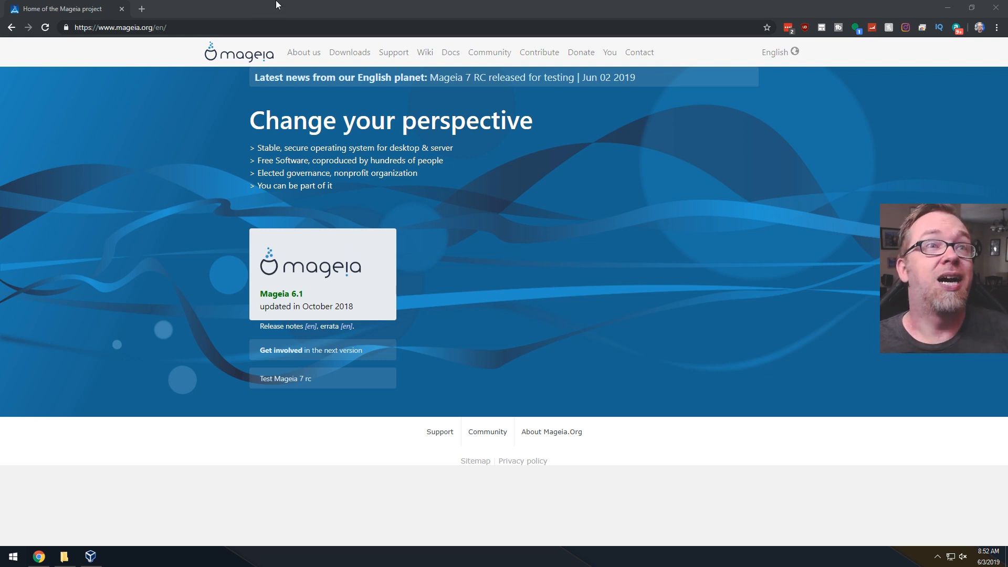
Step: Open the Mageia 7 RC test download page and choose the 64 bit Classic Installation image
{"action": "left_click_drag", "start_coordinate": [147, 27], "coordinate": [166, 27]}
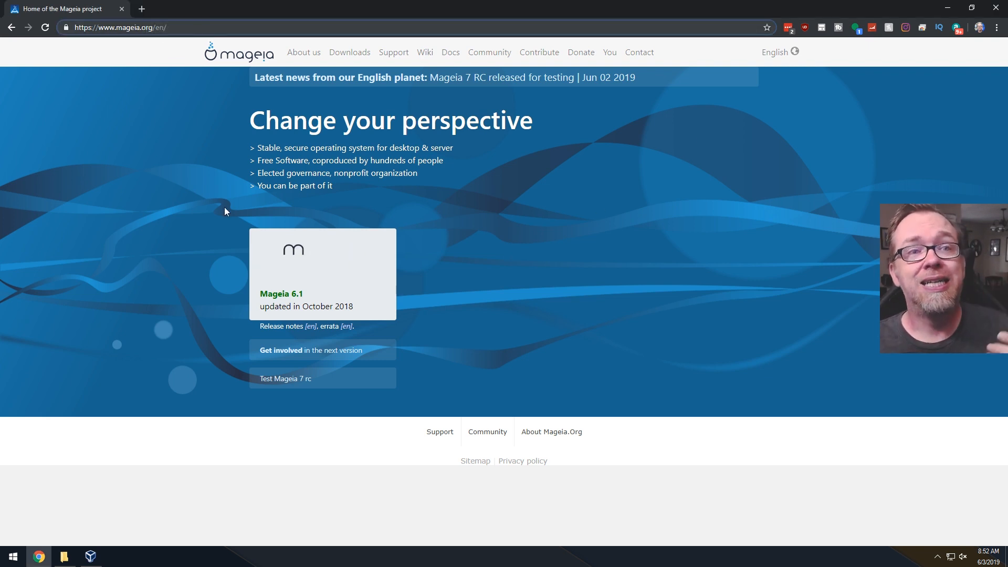
{"action": "left_click", "coordinate": [278, 388]}
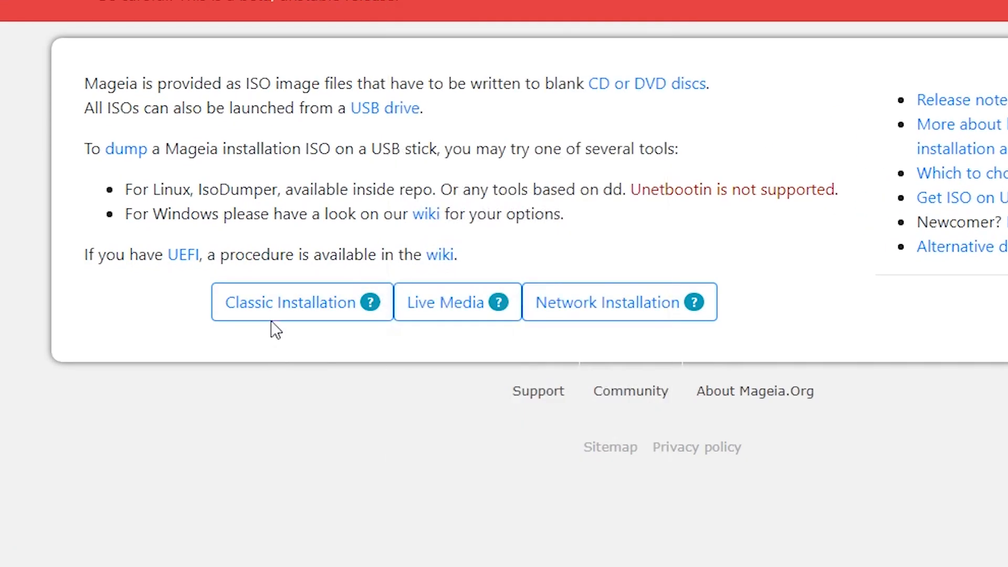
{"action": "left_click", "coordinate": [283, 316]}
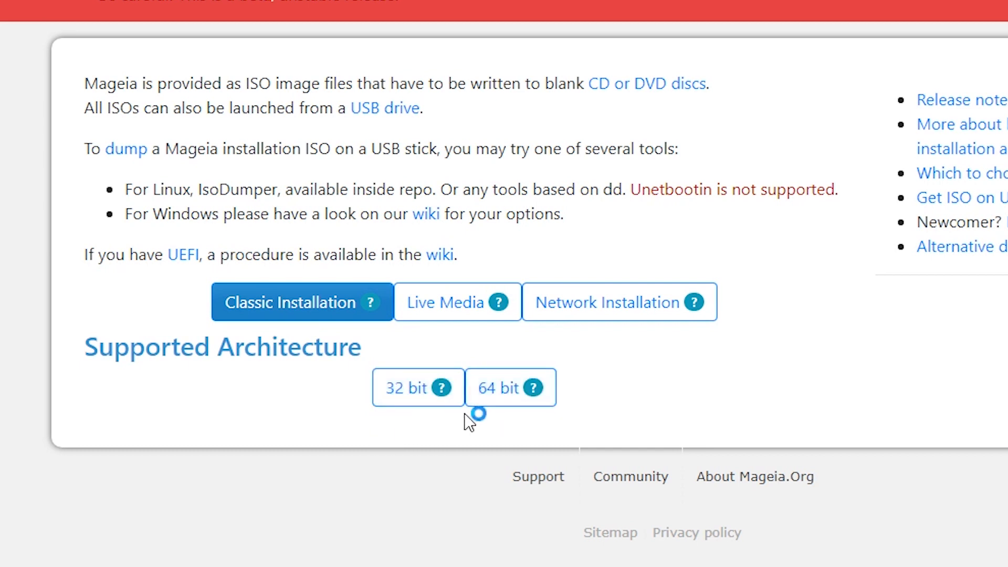
{"action": "left_click", "coordinate": [497, 398]}
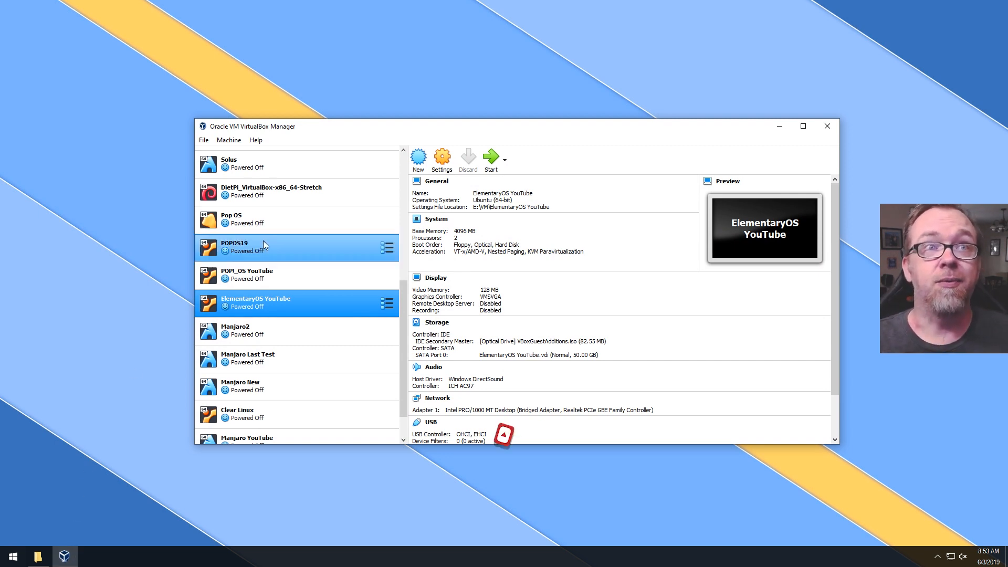
Step: Start a new VirtualBox virtual machine named Mageia with 4096 MB of memory
{"action": "left_click", "coordinate": [419, 159]}
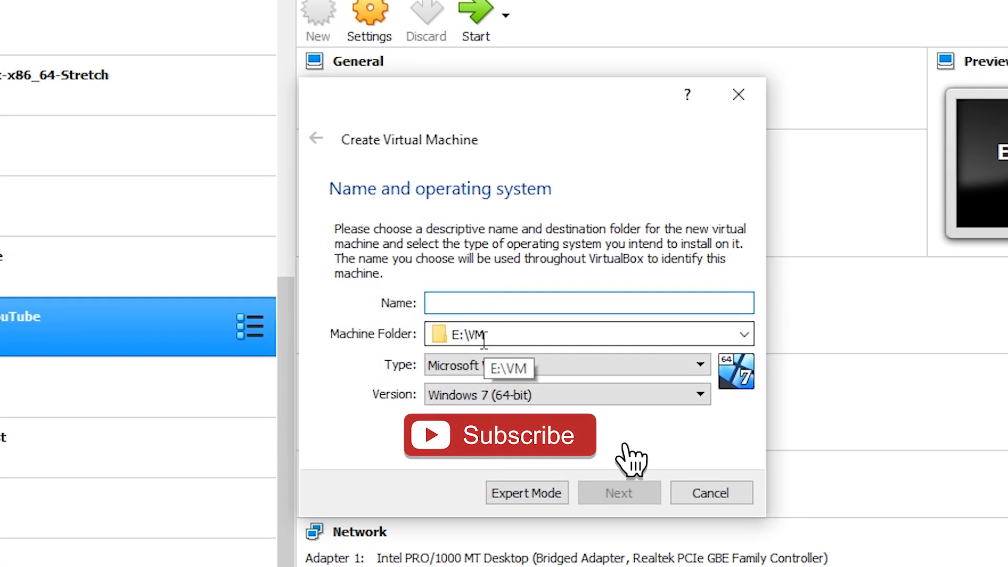
{"action": "type", "text": "Ma"}
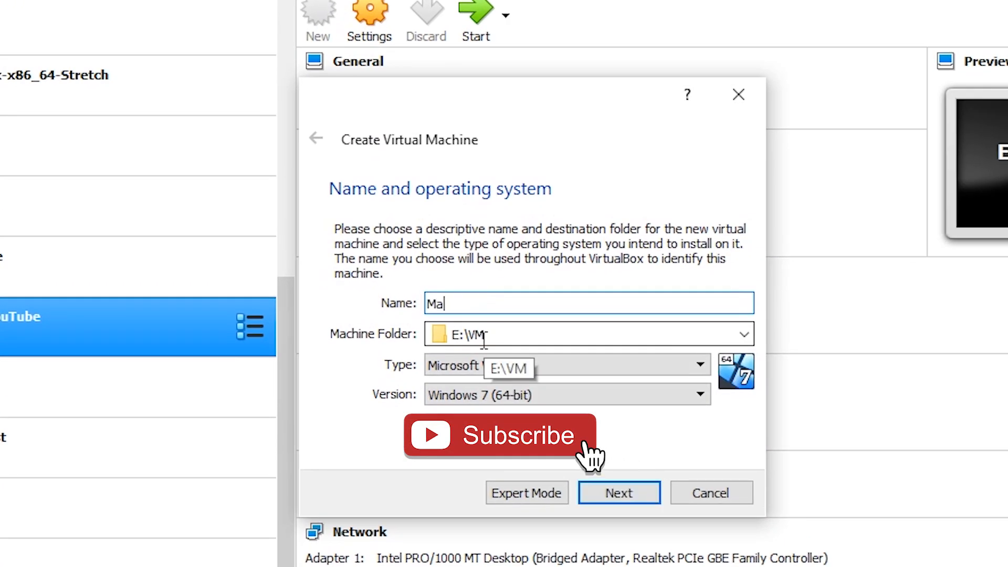
{"action": "type", "text": "geia"}
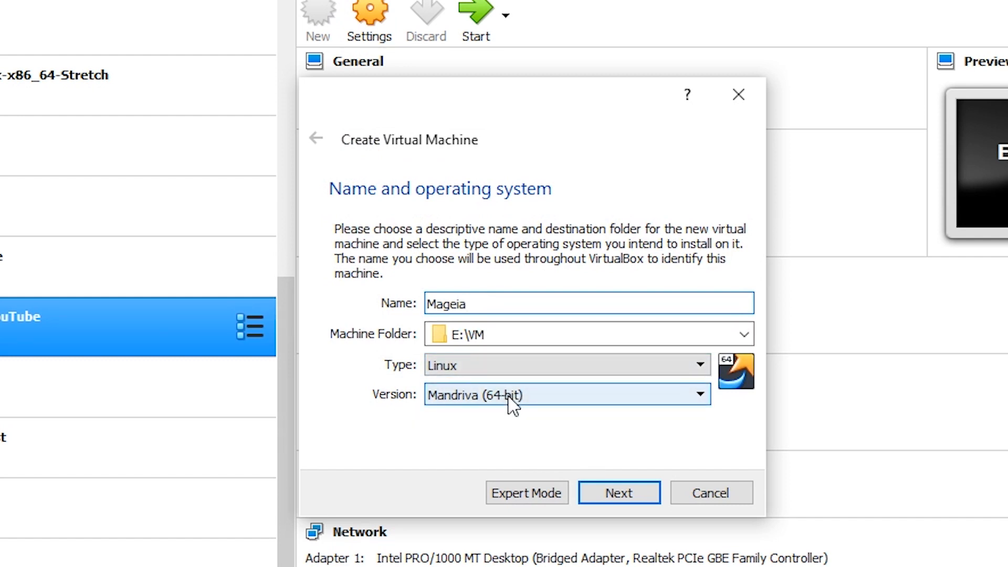
{"action": "left_click", "coordinate": [634, 507]}
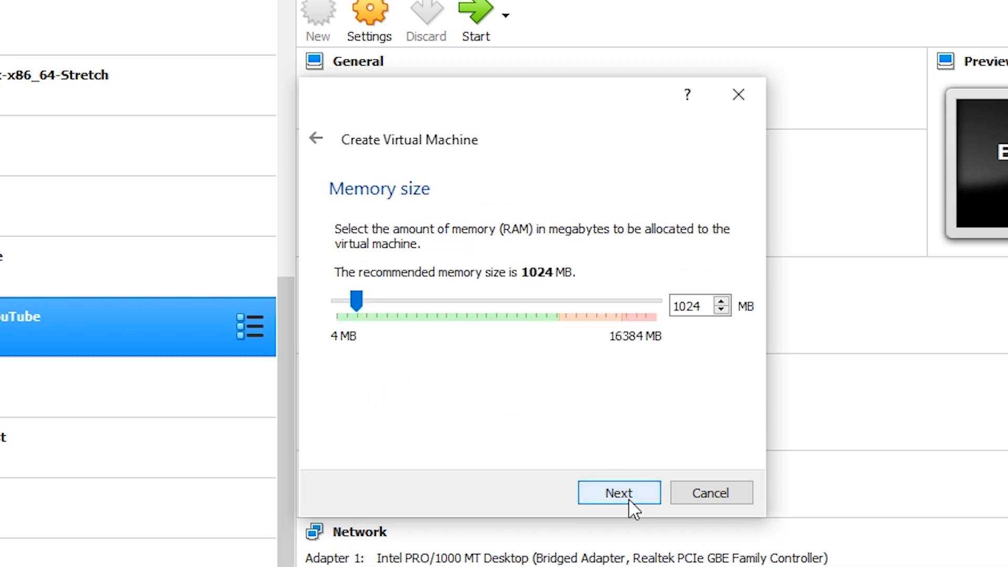
{"action": "double_click", "coordinate": [696, 306]}
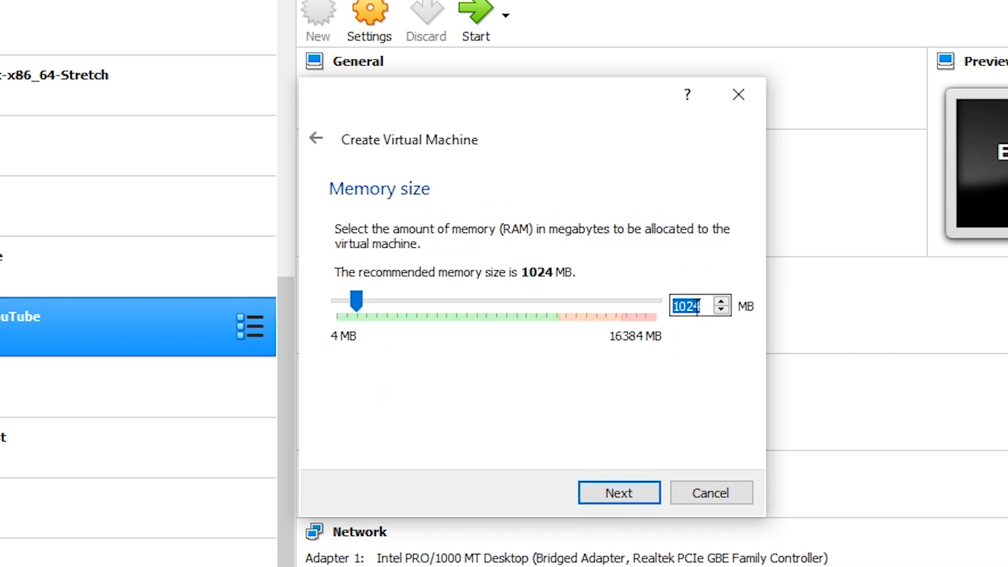
{"action": "type", "text": "4096"}
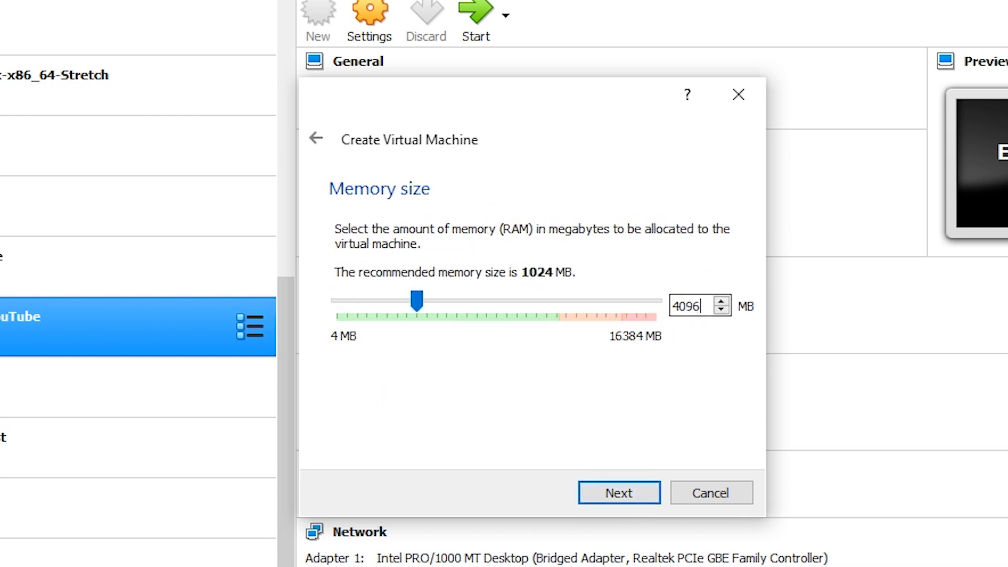
{"action": "left_click", "coordinate": [632, 503]}
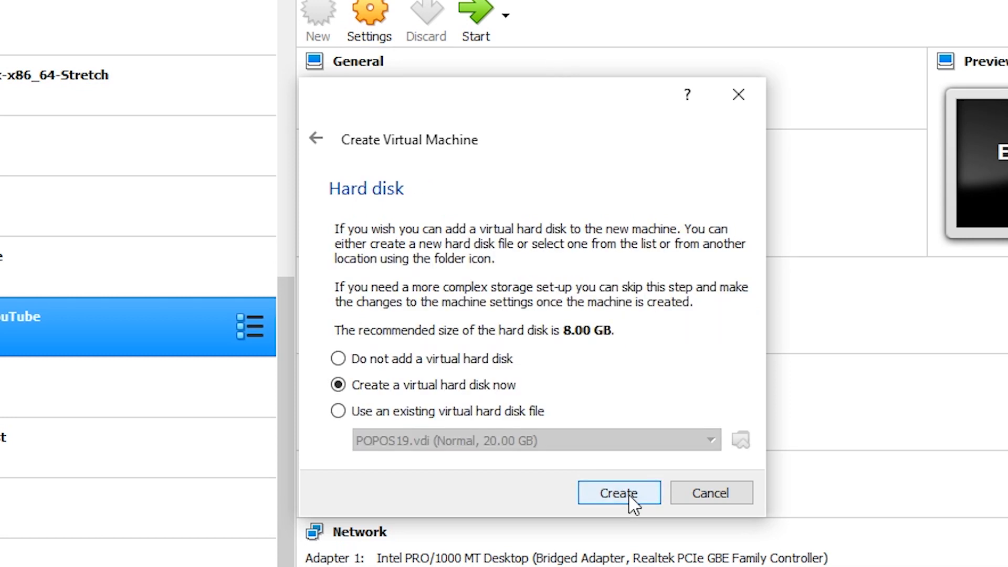
Step: Create a dynamically allocated VDI virtual hard disk of 50 GB for the machine
{"action": "left_click", "coordinate": [581, 493]}
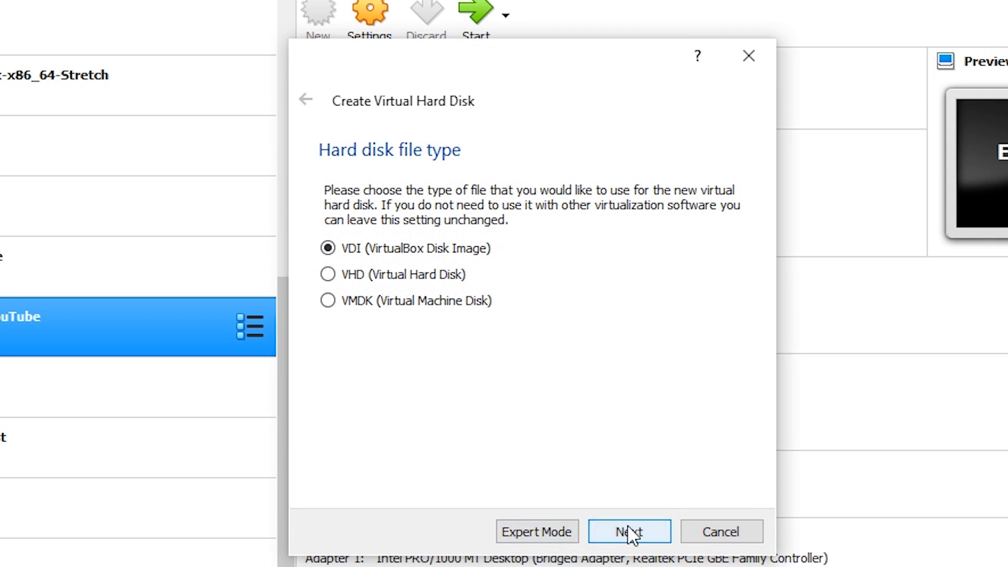
{"action": "left_click", "coordinate": [630, 532]}
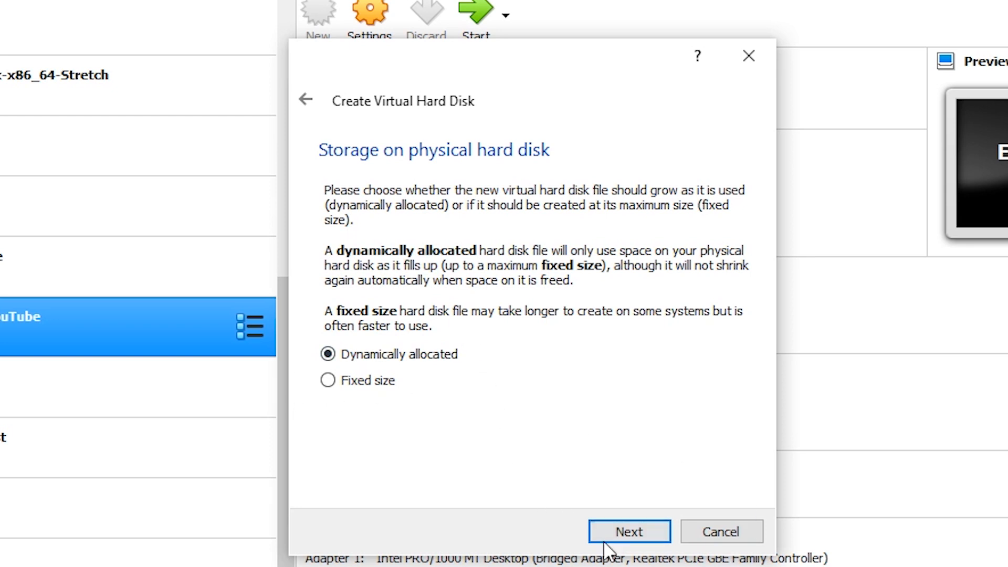
{"action": "left_click", "coordinate": [627, 531]}
{"action": "left_click_drag", "start_coordinate": [722, 313], "coordinate": [654, 328]}
{"action": "type", "text": "50"}
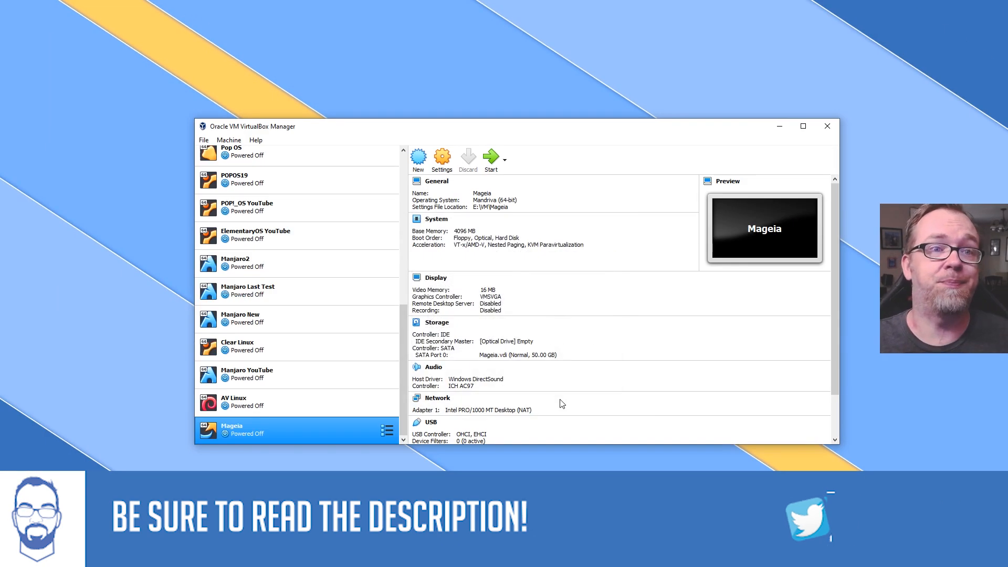
Step: Open the settings of the Mageia virtual machine and assign it 4 processors
{"action": "right_click", "coordinate": [269, 435]}
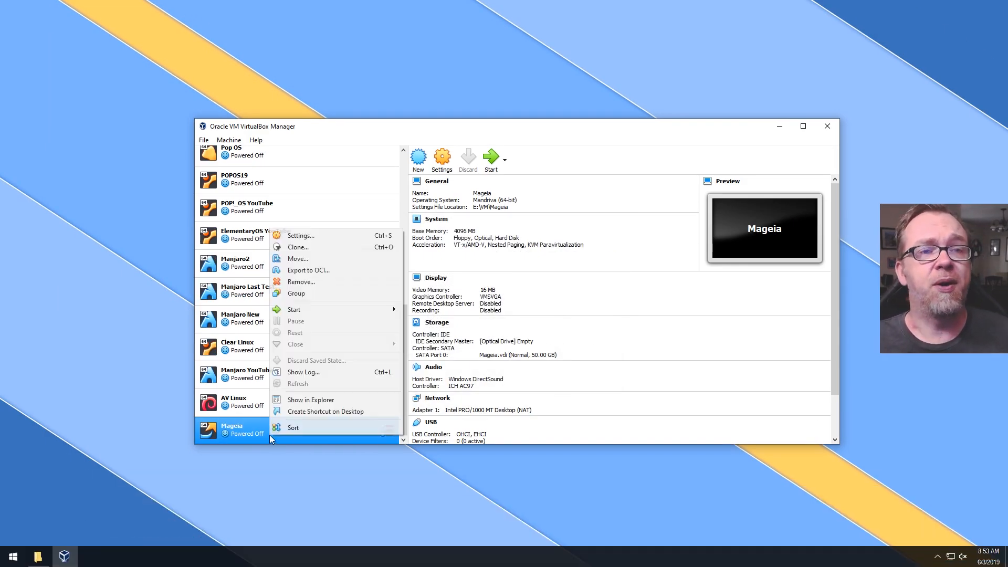
{"action": "left_click", "coordinate": [304, 236]}
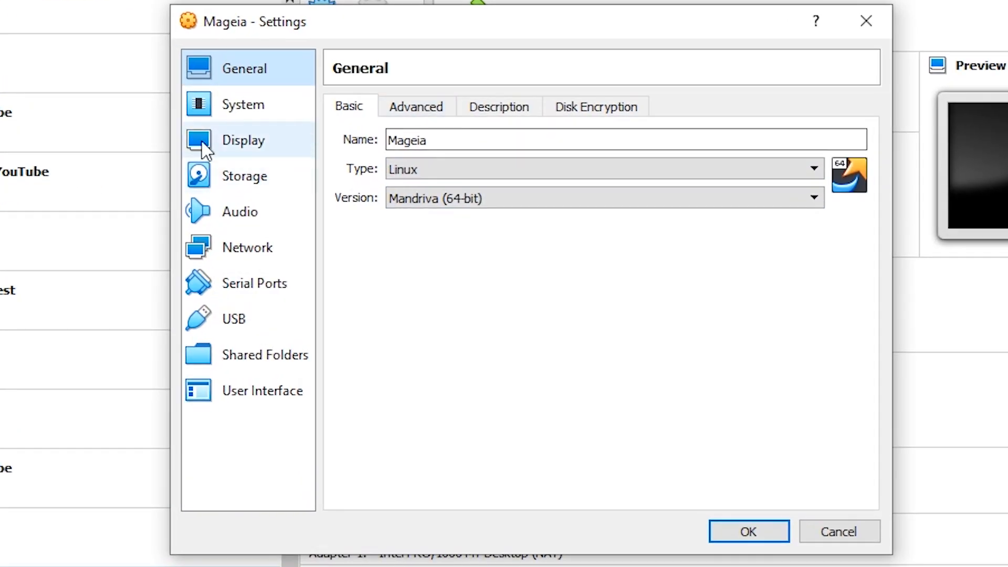
{"action": "left_click", "coordinate": [232, 108]}
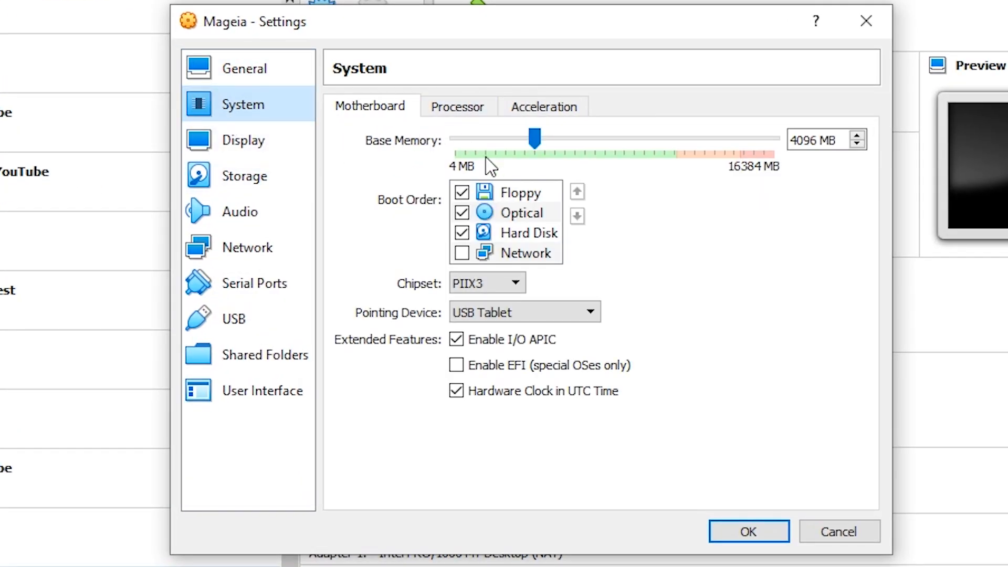
{"action": "left_click", "coordinate": [475, 110]}
{"action": "left_click", "coordinate": [530, 152]}
{"action": "left_click", "coordinate": [561, 142]}
{"action": "left_click", "coordinate": [590, 143]}
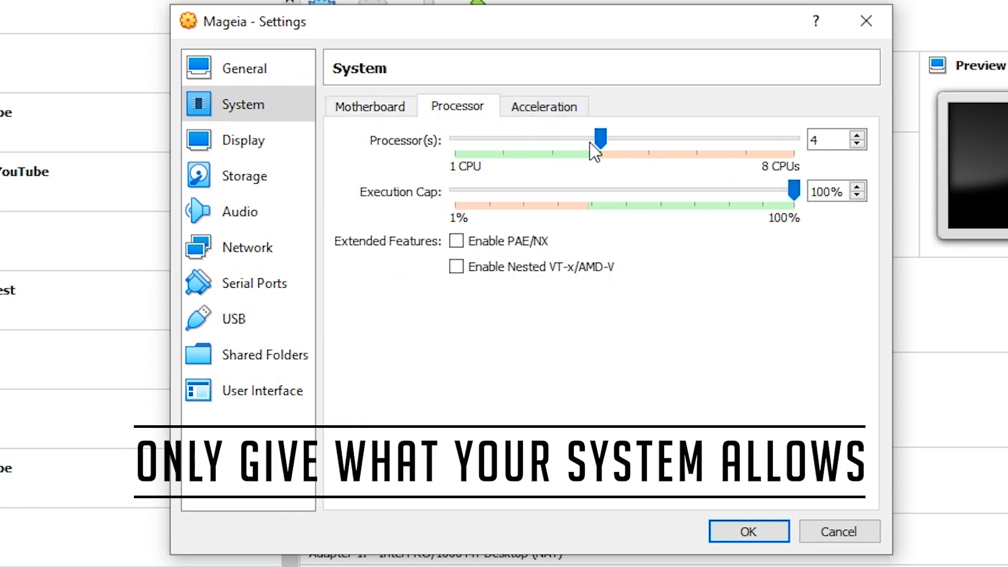
Step: Set the machine's video memory to 128 MB and its graphics controller to VBoxVGA
{"action": "left_click", "coordinate": [243, 147]}
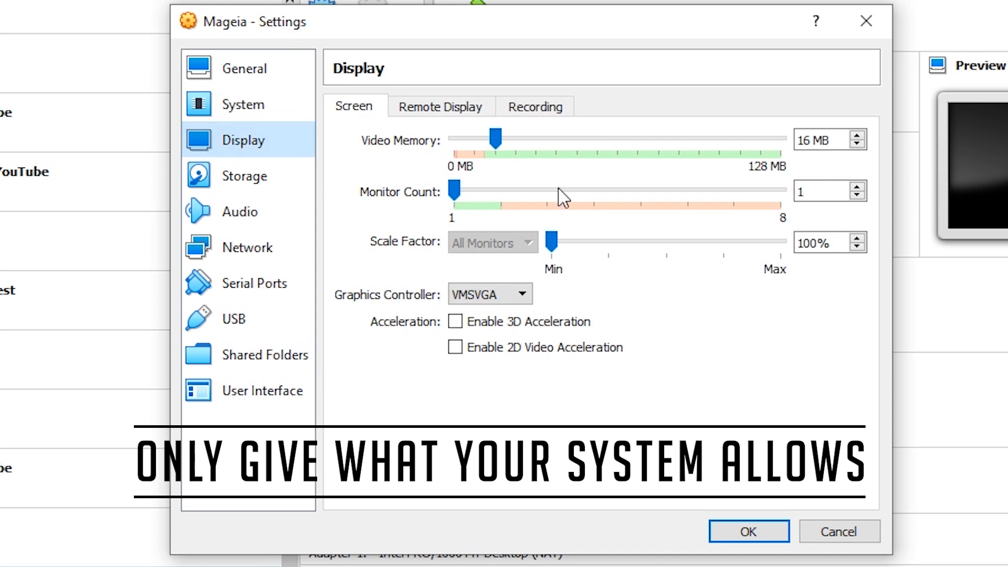
{"action": "left_click_drag", "start_coordinate": [496, 140], "coordinate": [781, 139]}
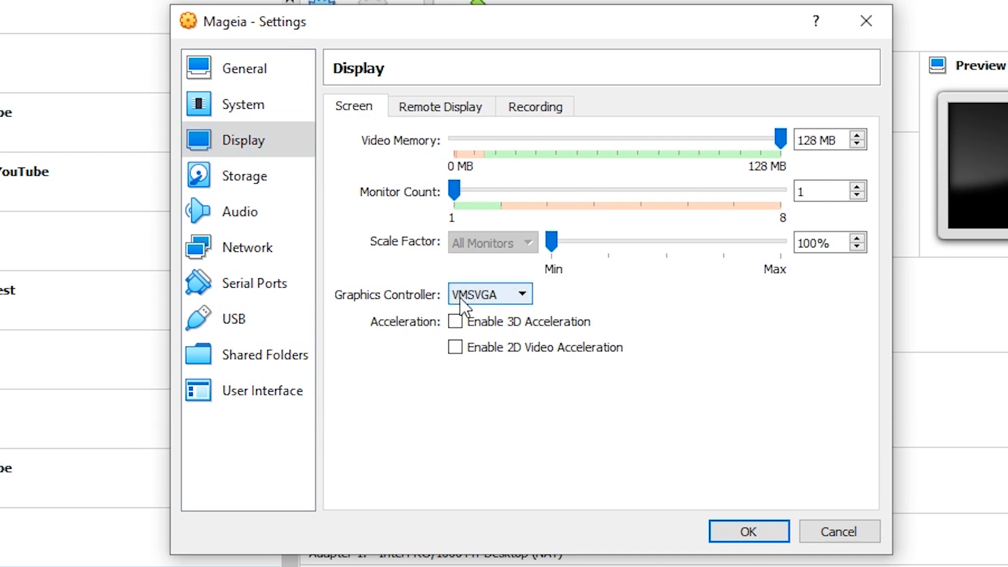
{"action": "left_click", "coordinate": [475, 297]}
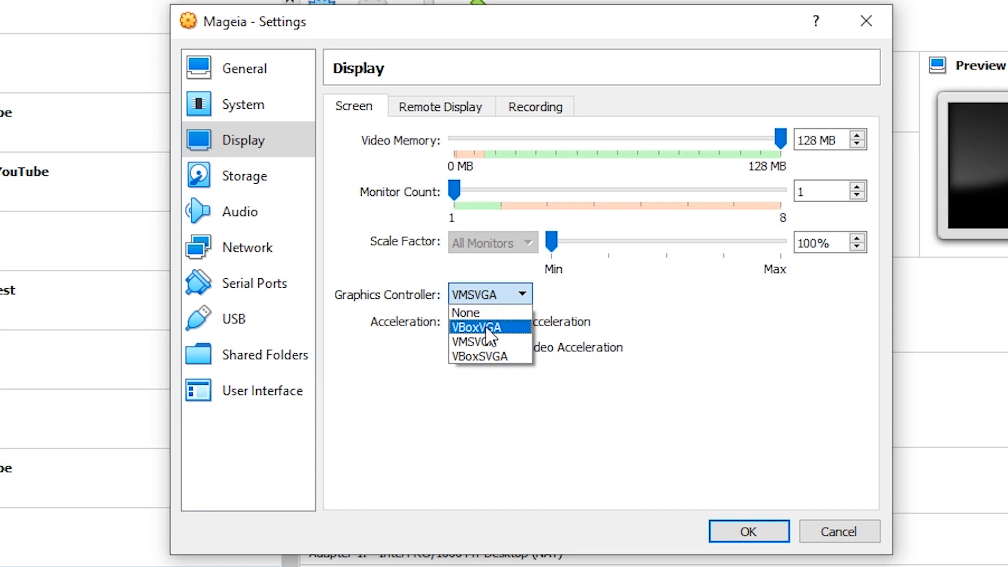
{"action": "left_click", "coordinate": [486, 329]}
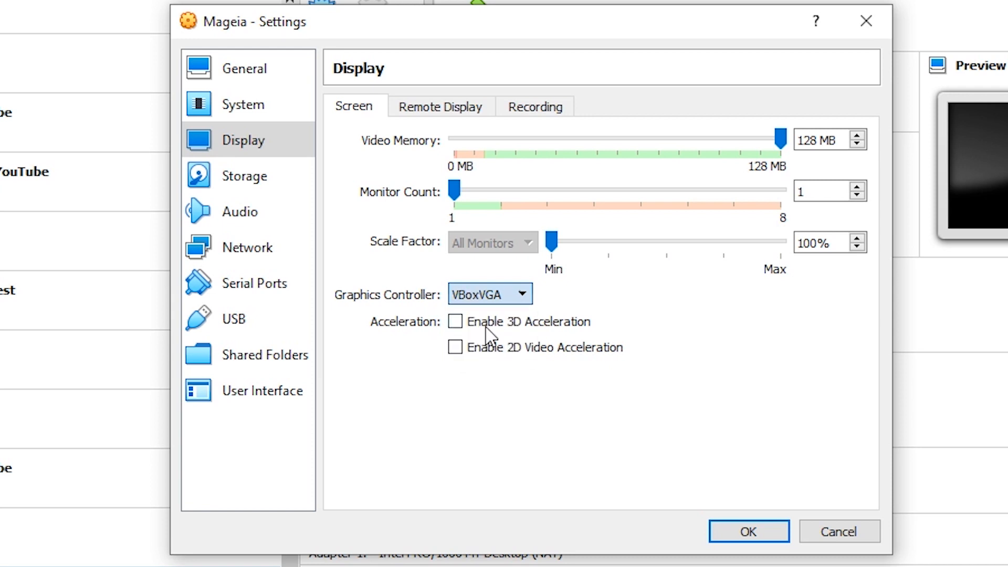
Step: Browse for a disk image for the empty IDE optical drive, going to ISOs\OSes on Mass Storage HDD (E:)
{"action": "left_click", "coordinate": [234, 176]}
{"action": "left_click", "coordinate": [351, 164]}
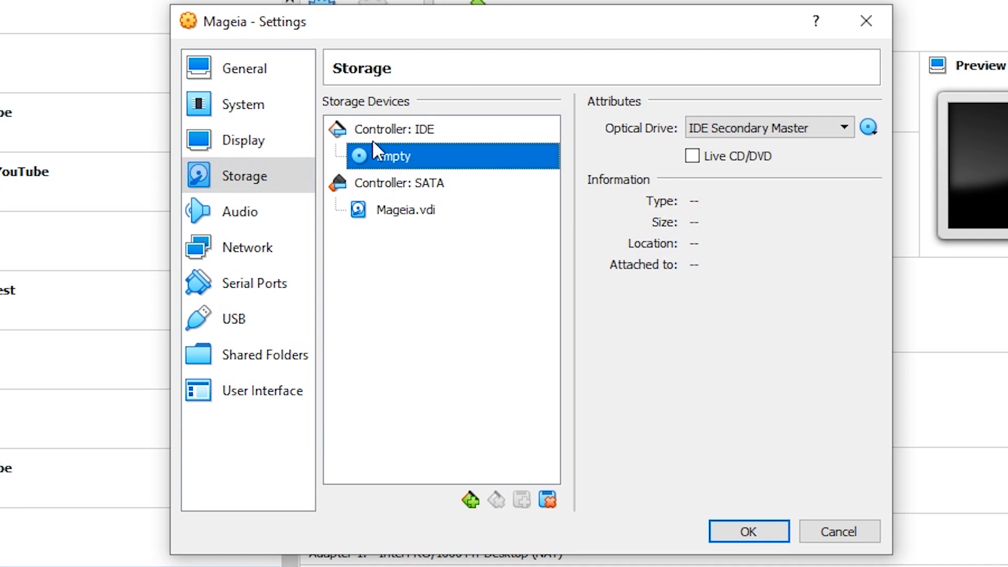
{"action": "left_click", "coordinate": [868, 127]}
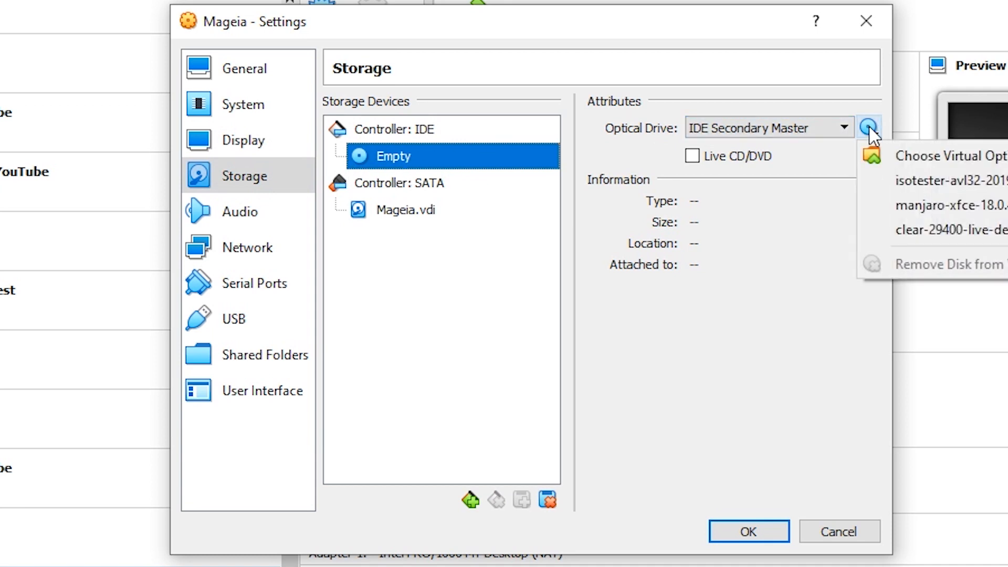
{"action": "left_click", "coordinate": [883, 155]}
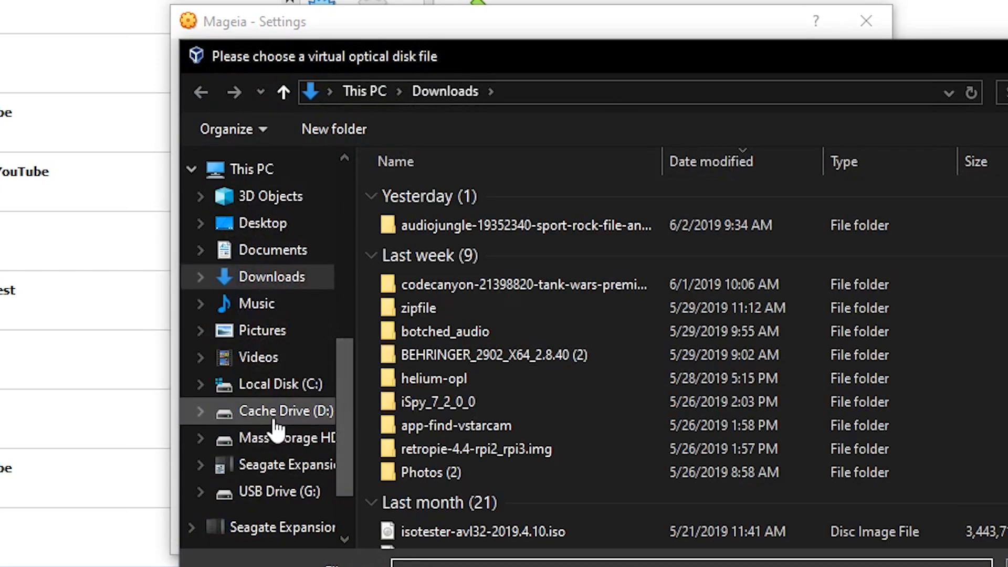
{"action": "left_click", "coordinate": [275, 440]}
{"action": "double_click", "coordinate": [416, 377]}
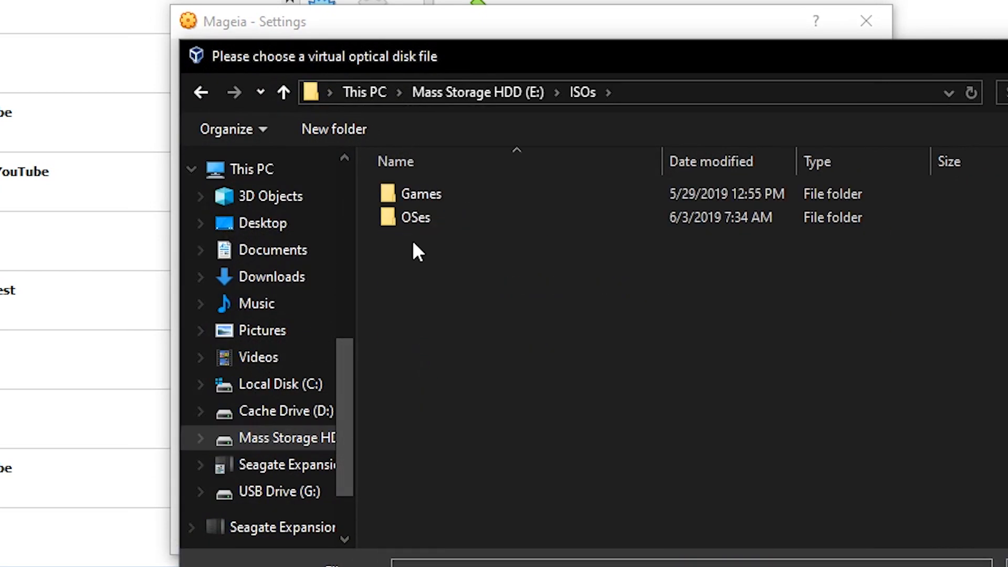
{"action": "double_click", "coordinate": [413, 225]}
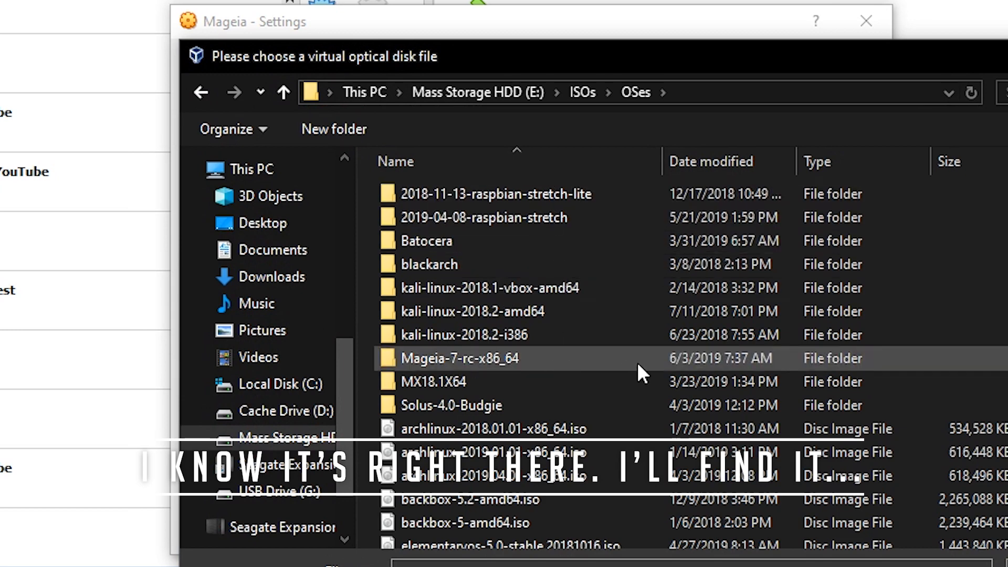
Step: Sort the files by modification date and load Mageia-7-rc-x86_64.iso from the Mageia-7-rc-x86_64 folder into the optical drive
{"action": "scroll", "coordinate": [638, 362], "scroll_direction": "down", "scroll_amount": 3}
{"action": "scroll", "coordinate": [639, 368], "scroll_direction": "down", "scroll_amount": 1}
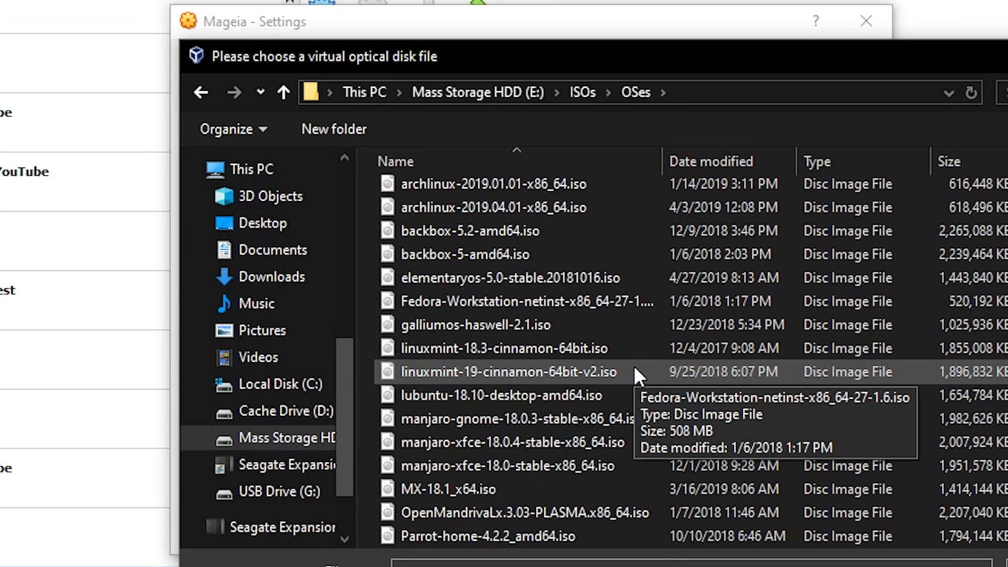
{"action": "scroll", "coordinate": [634, 341], "scroll_direction": "up", "scroll_amount": 10}
{"action": "left_click", "coordinate": [712, 163]}
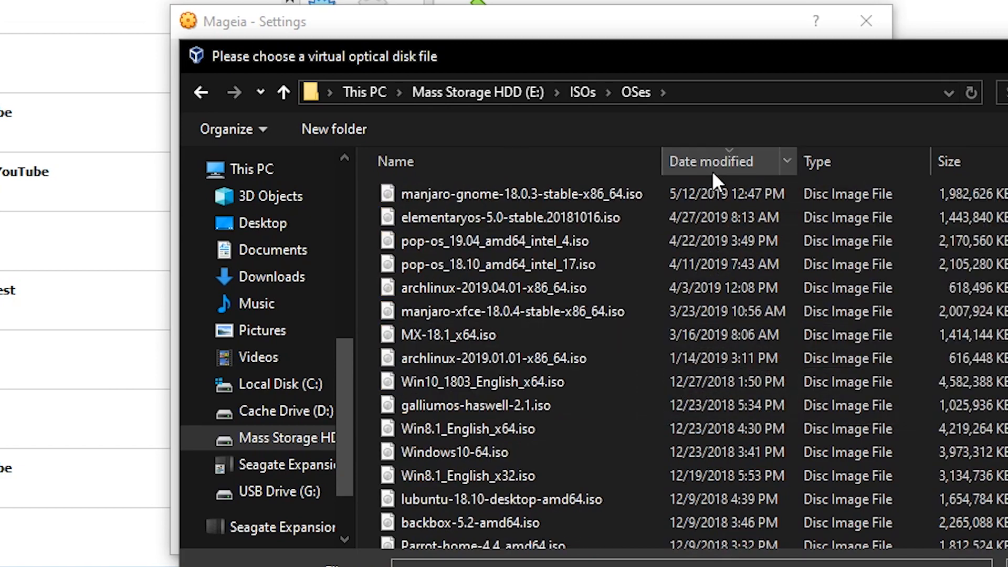
{"action": "scroll", "coordinate": [552, 289], "scroll_direction": "down", "scroll_amount": 8}
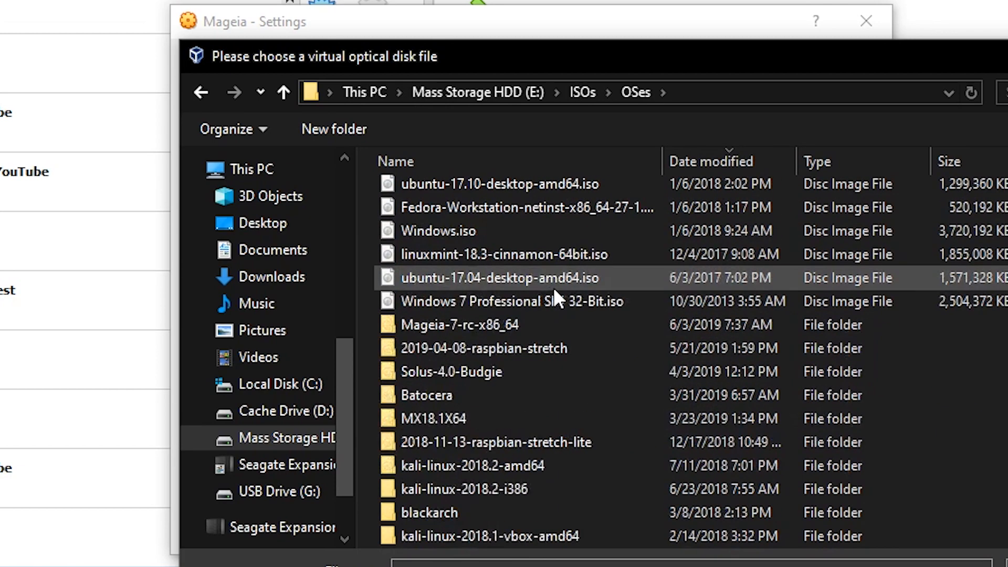
{"action": "double_click", "coordinate": [470, 325]}
{"action": "double_click", "coordinate": [439, 203]}
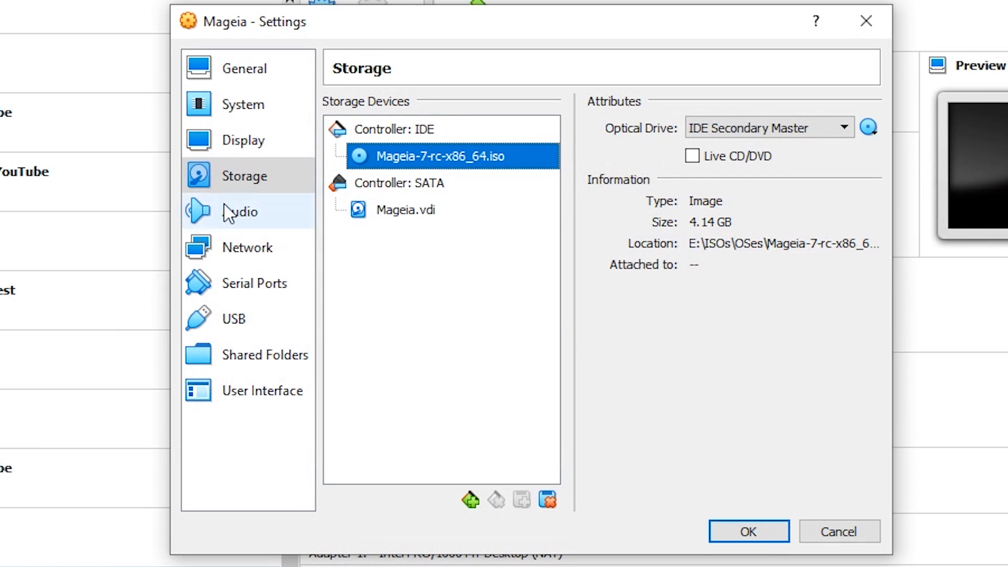
Step: Attach network Adapter 1 to a Bridged Adapter and save the machine's settings
{"action": "left_click", "coordinate": [228, 218]}
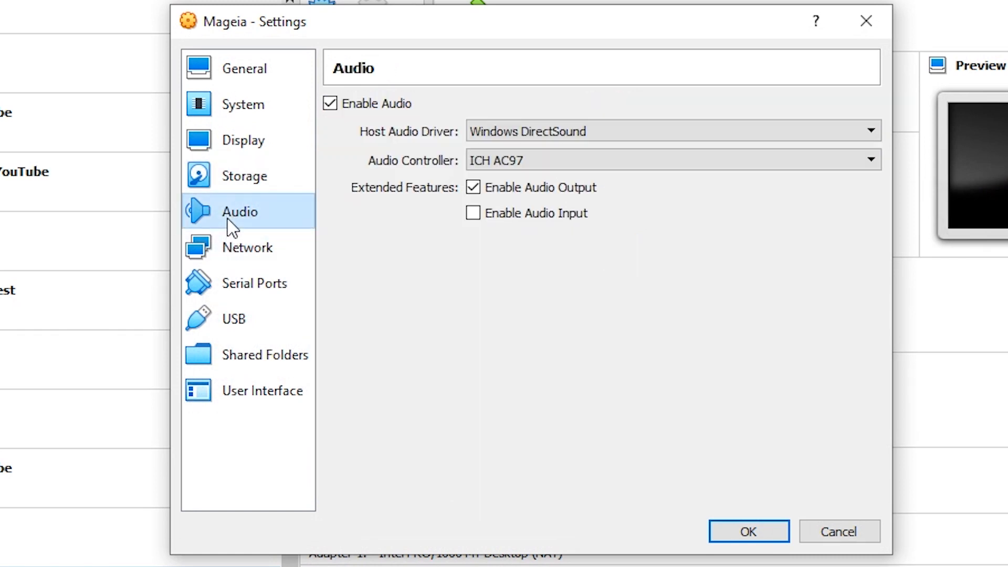
{"action": "left_click", "coordinate": [244, 254]}
{"action": "left_click", "coordinate": [507, 167]}
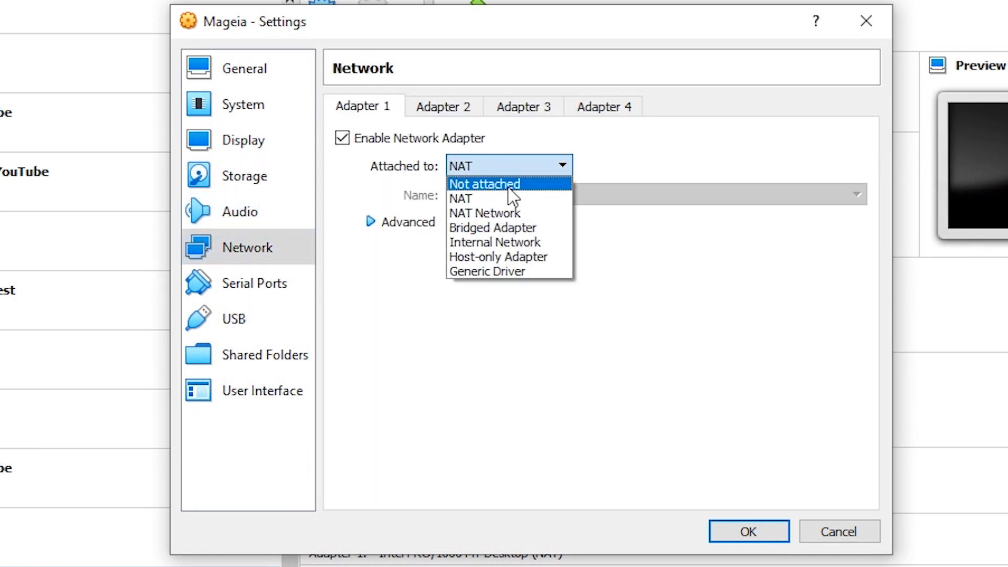
{"action": "left_click", "coordinate": [511, 228]}
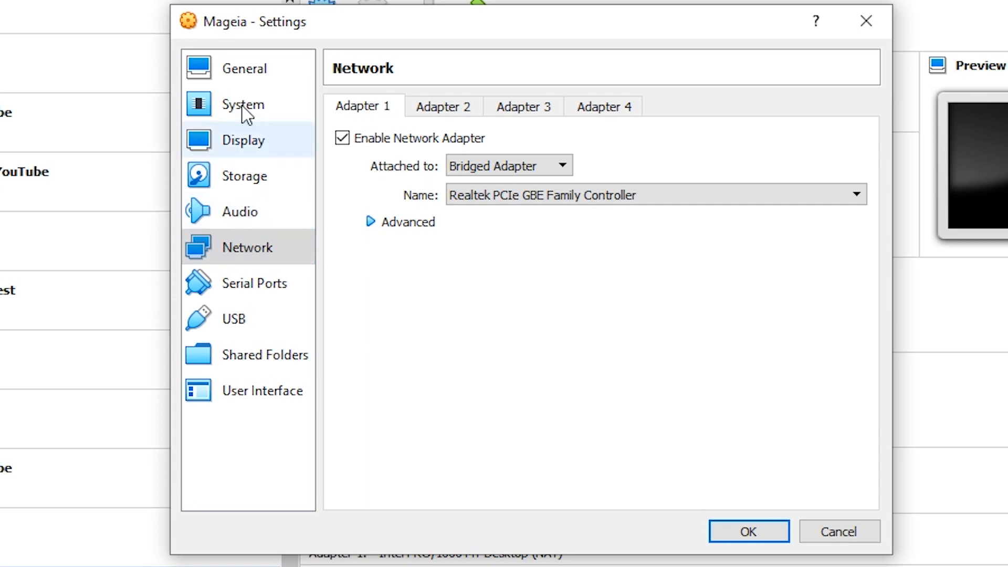
{"action": "left_click", "coordinate": [754, 533]}
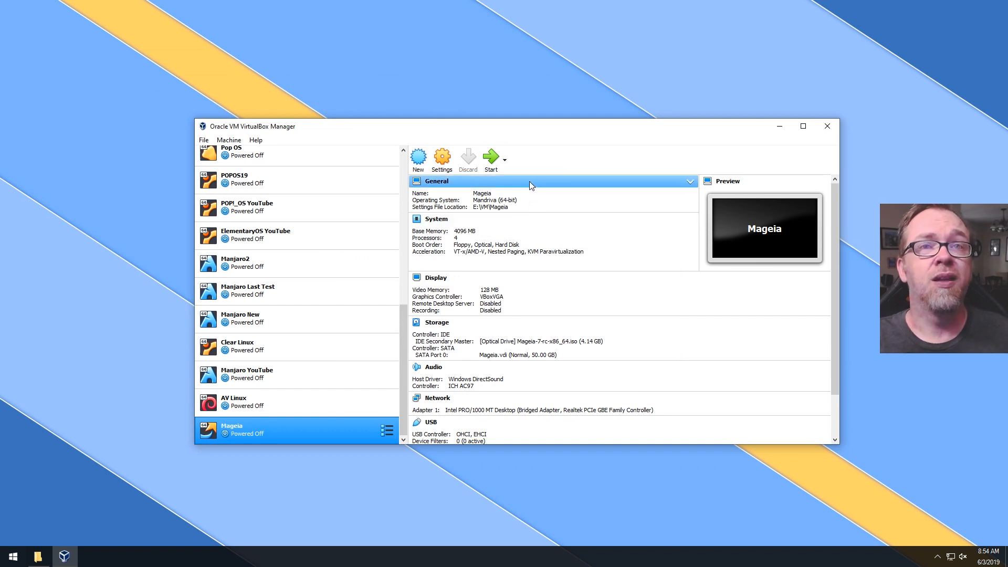
Step: Start the Mageia virtual machine, enlarge its window to fill the screen, and boot the Install Mageia entry
{"action": "left_click", "coordinate": [493, 158]}
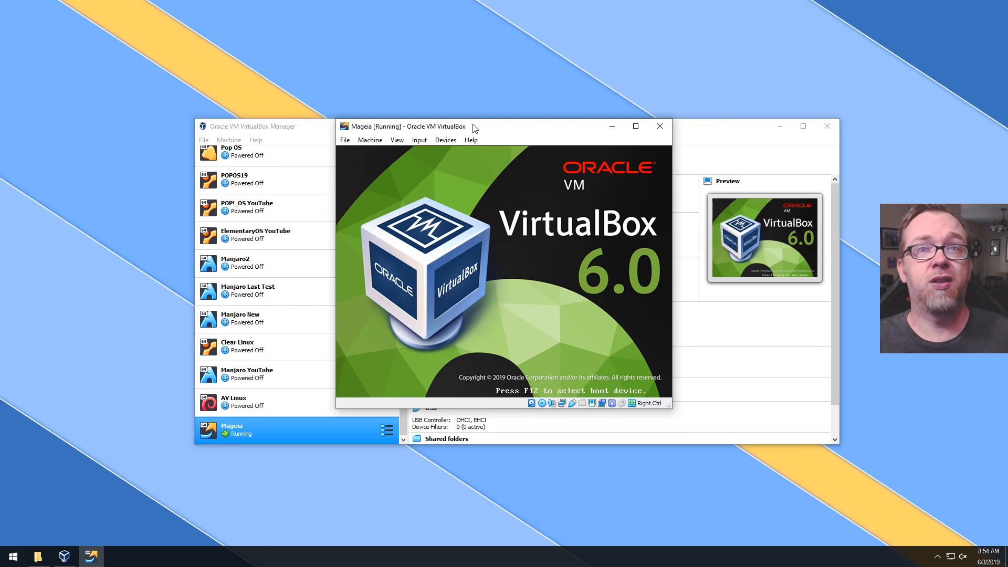
{"action": "double_click", "coordinate": [475, 128]}
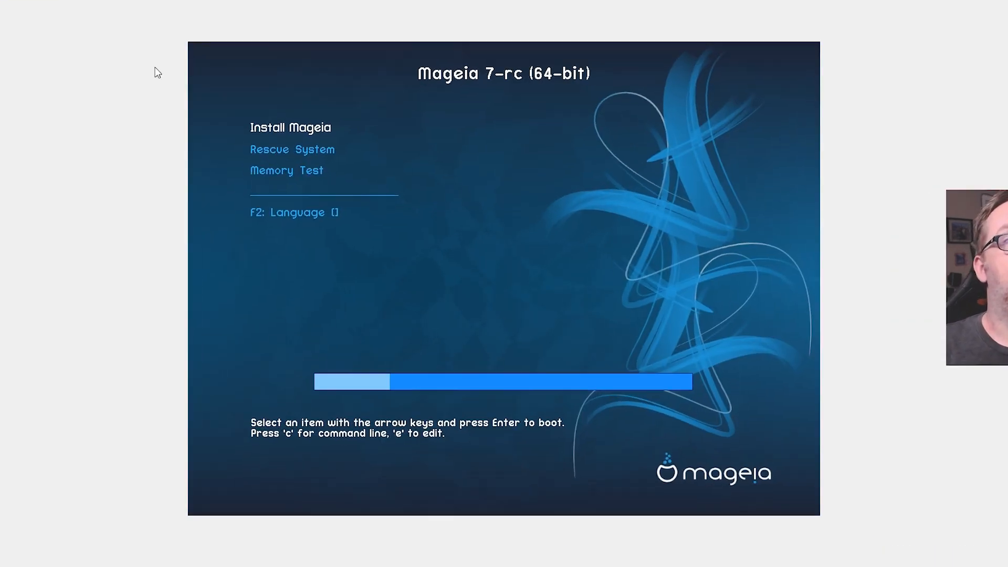
{"action": "key", "text": "Down"}
{"action": "key", "text": "Up"}
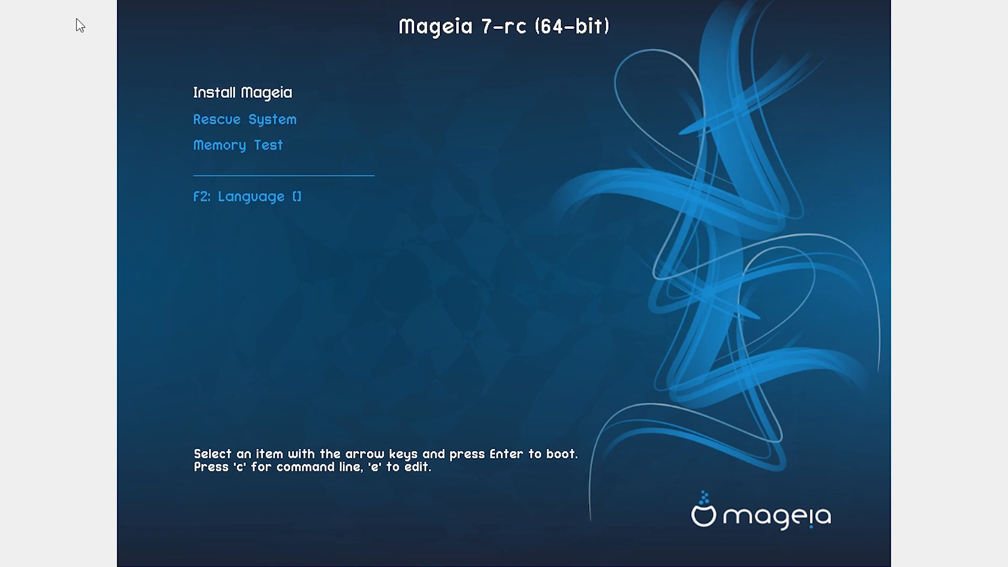
{"action": "key", "text": "Down"}
{"action": "key", "text": "Up"}
{"action": "key", "text": "Up"}
{"action": "key", "text": "Up"}
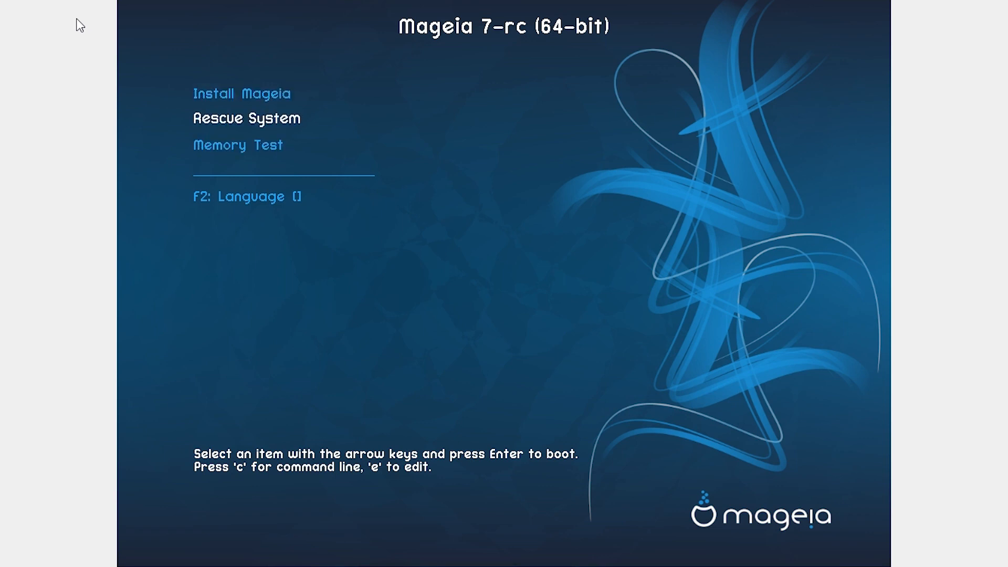
{"action": "key", "text": "Up"}
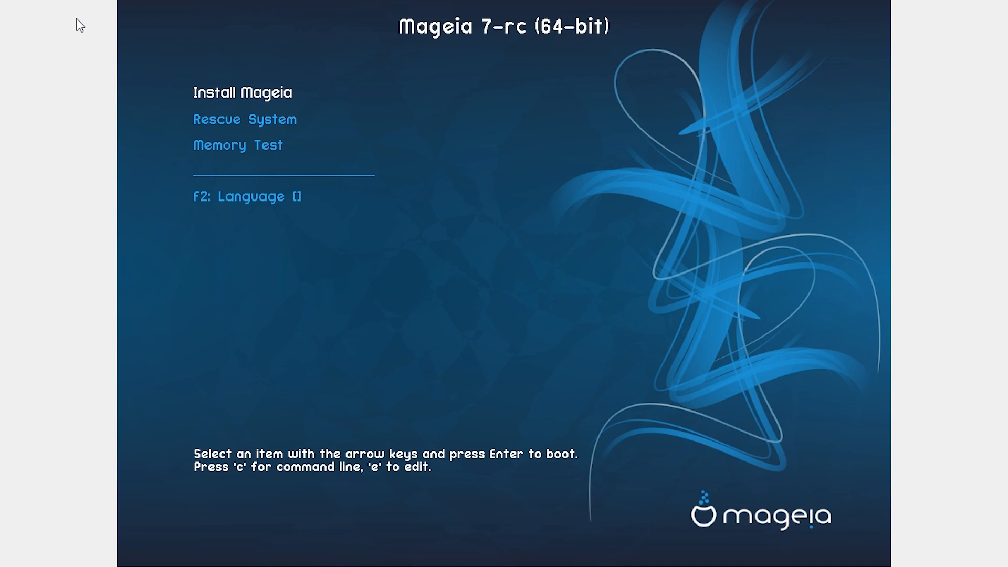
{"action": "key", "text": "Return"}
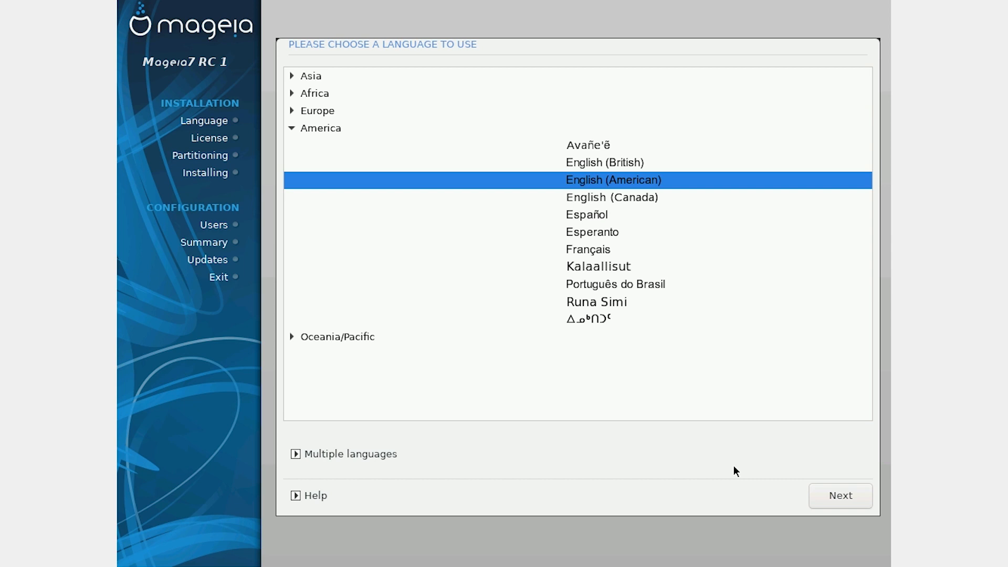
Step: Keep English (American) as the installation language and accept the license agreement
{"action": "left_click", "coordinate": [823, 500]}
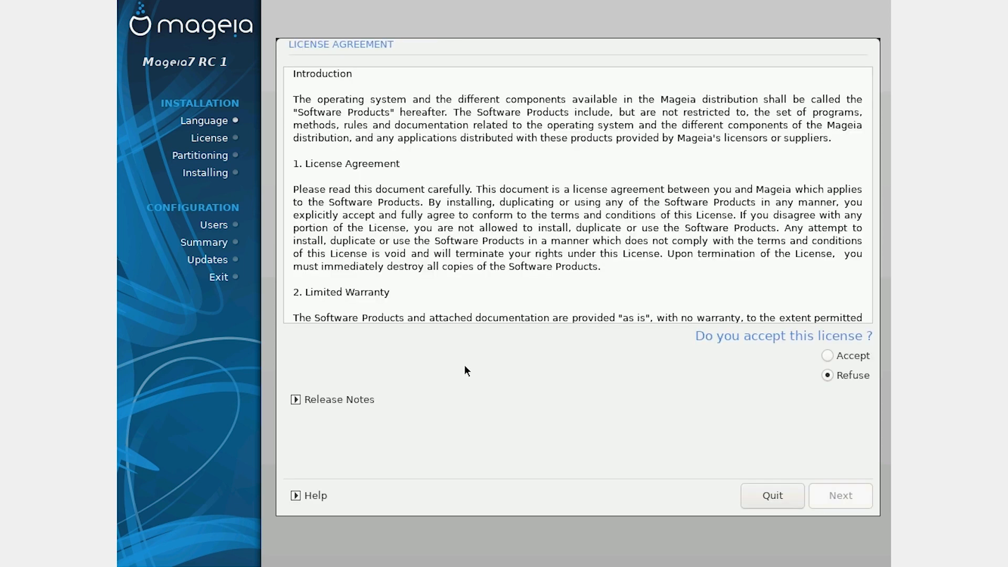
{"action": "left_click", "coordinate": [841, 354]}
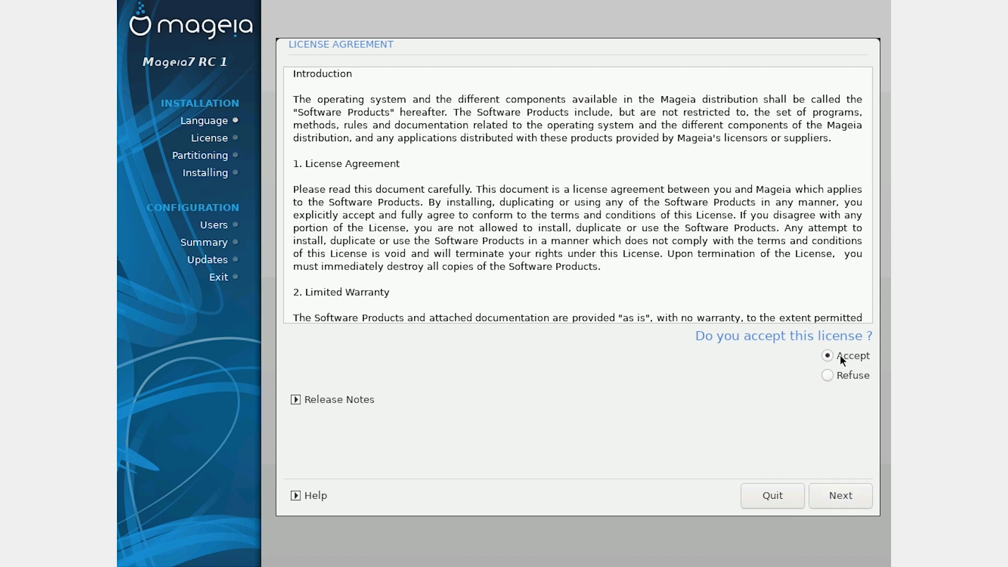
{"action": "left_click", "coordinate": [831, 498]}
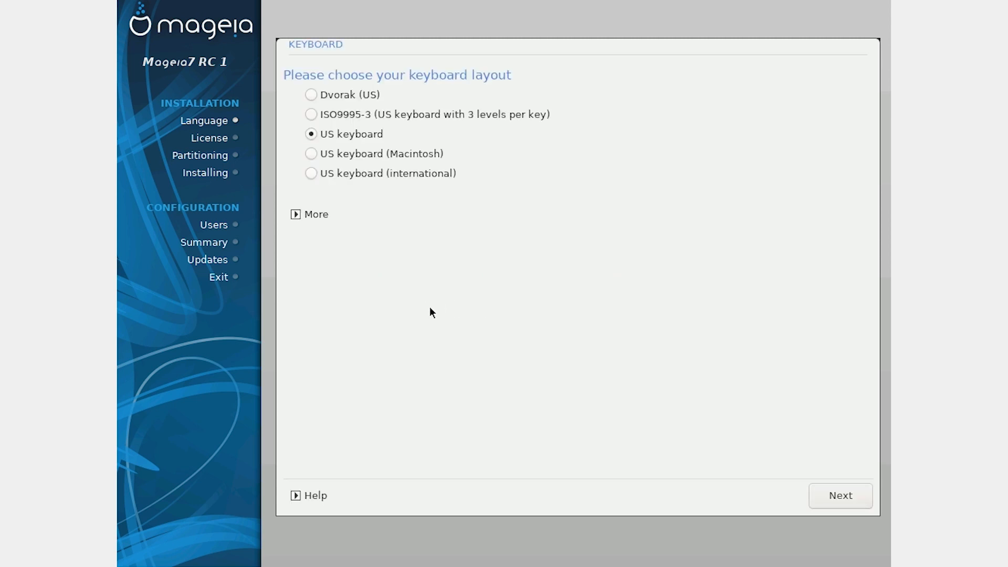
Step: Keep the US keyboard layout and partition the 50GB VBOX hard disk using its free space
{"action": "left_click", "coordinate": [829, 494]}
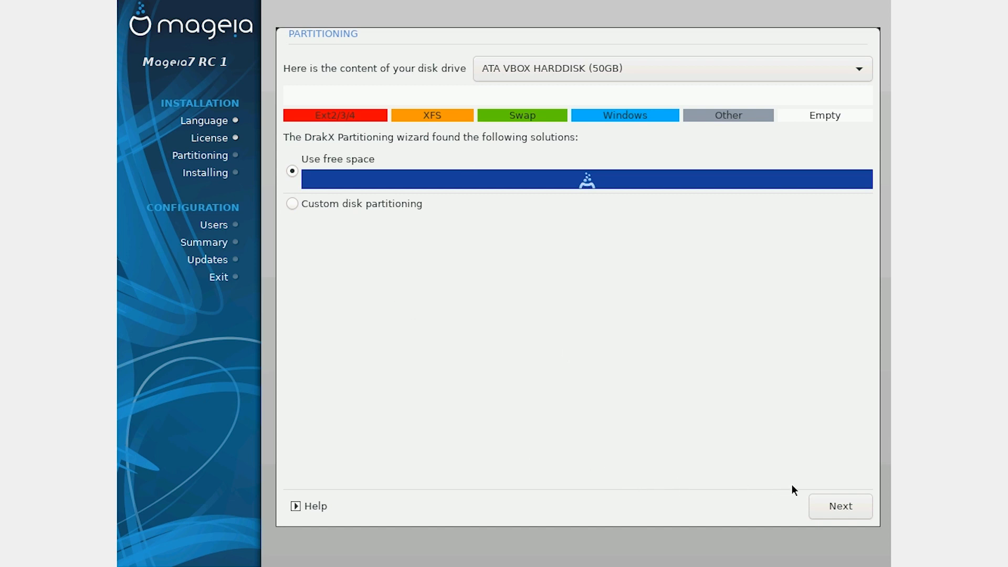
{"action": "left_click", "coordinate": [838, 509]}
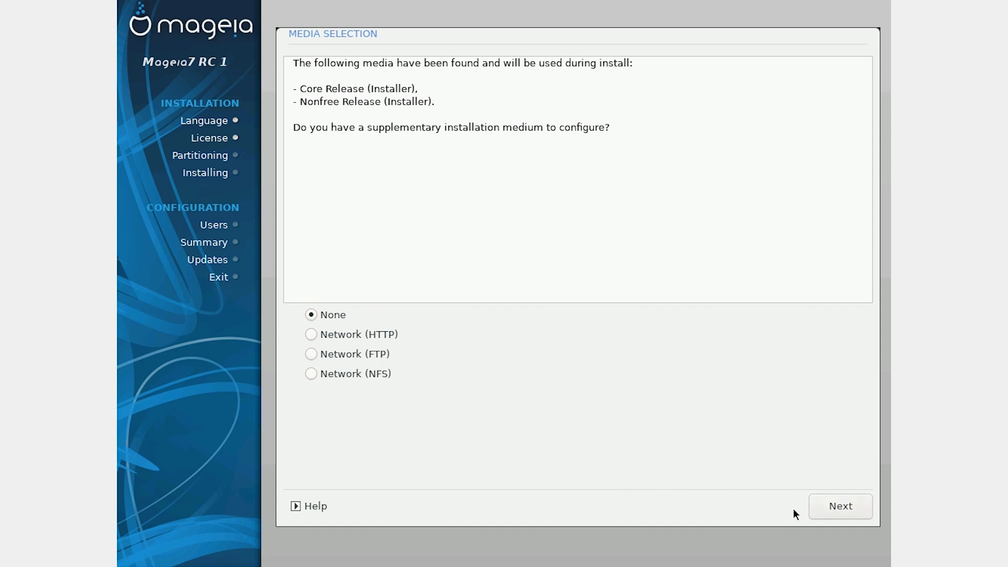
Step: Continue with only the Core Release and Nonfree Release media and select the GNOME desktop
{"action": "left_click", "coordinate": [813, 507]}
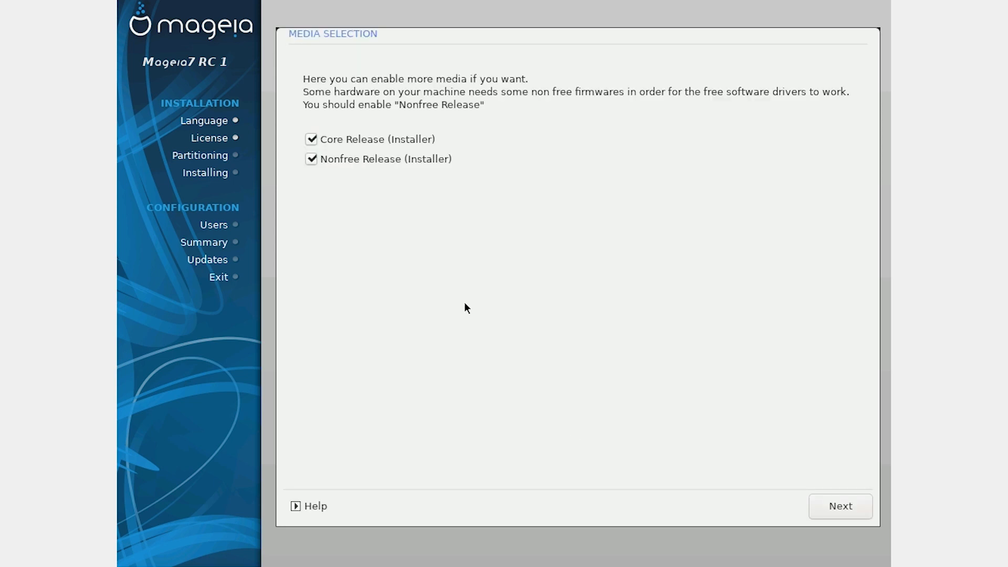
{"action": "left_click", "coordinate": [824, 506]}
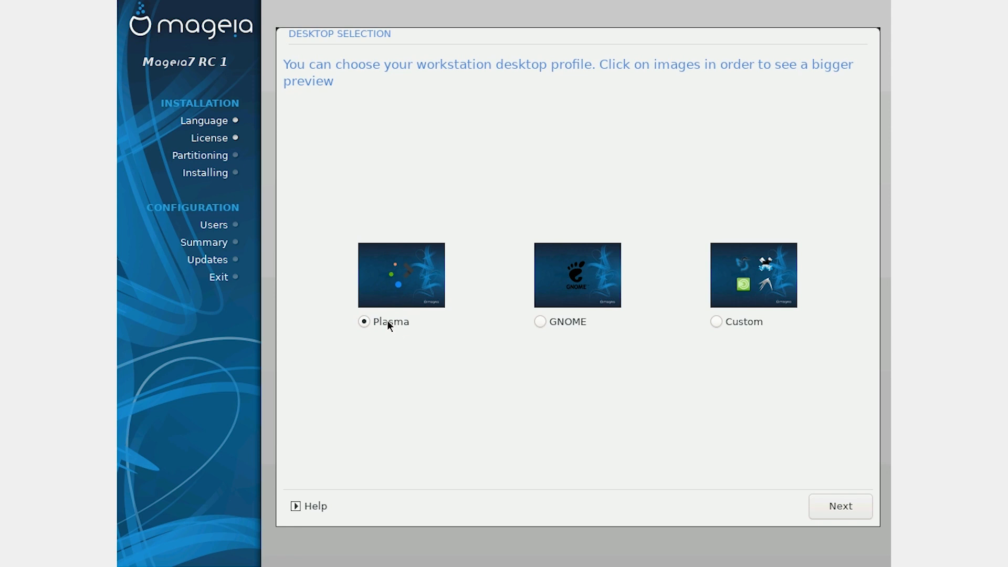
{"action": "left_click", "coordinate": [541, 322]}
{"action": "left_click", "coordinate": [824, 504]}
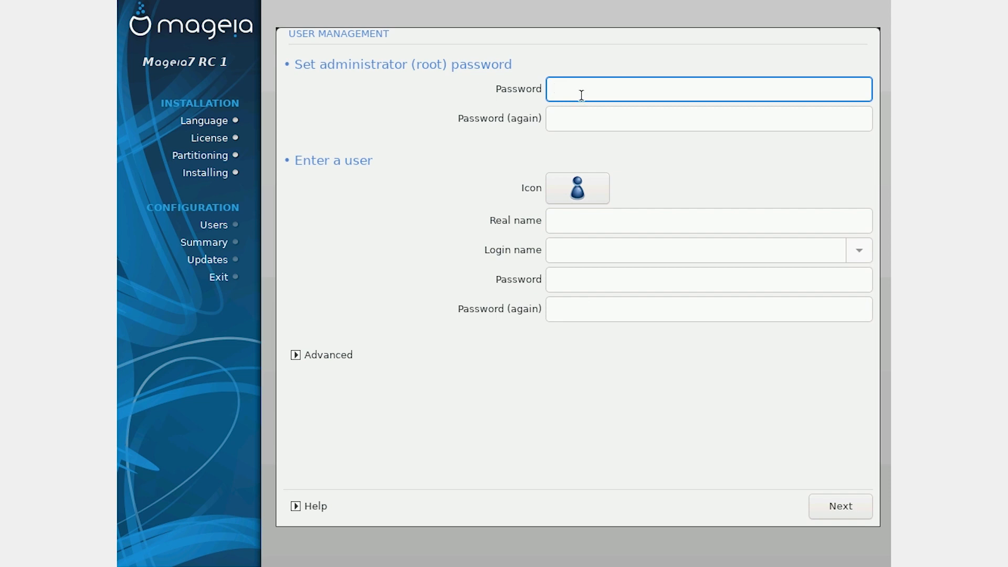
Step: Enter the administrator (root) password and repeat it for confirmation
{"action": "type", "text": "●●●●●●●●●"}
{"action": "key", "text": "Tab"}
{"action": "type", "text": "●●●●●●●●●"}
{"action": "key", "text": "Tab"}
{"action": "key", "text": "Tab"}
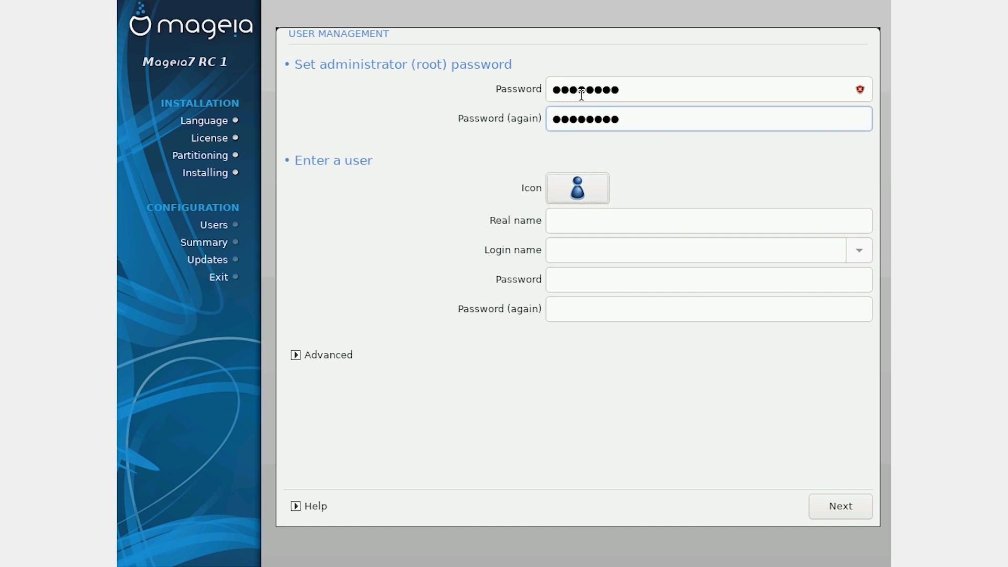
Step: Enter a user with the real name DB Tech, fill in and repeat the account password, and submit the user settings
{"action": "type", "text": "DB Tech"}
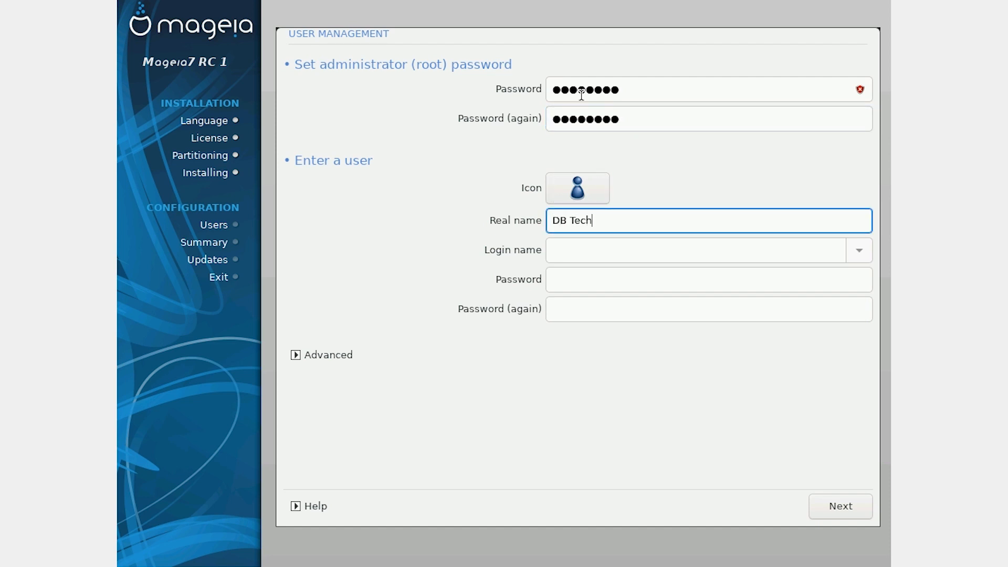
{"action": "key", "text": "Tab"}
{"action": "key", "text": "Tab"}
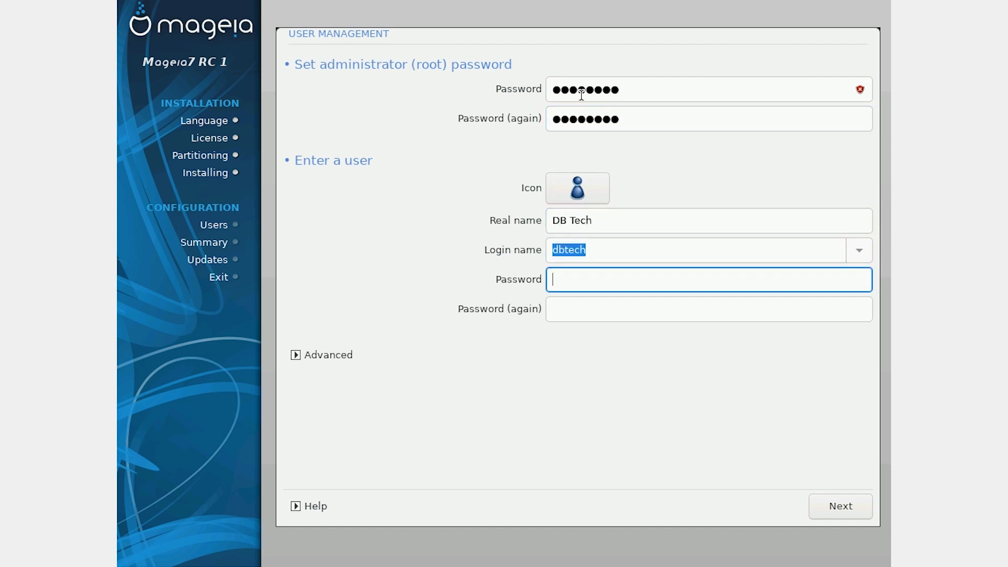
{"action": "type", "text": "●●●●●●●●●"}
{"action": "key", "text": "Tab"}
{"action": "type", "text": "●●●●●●●●●"}
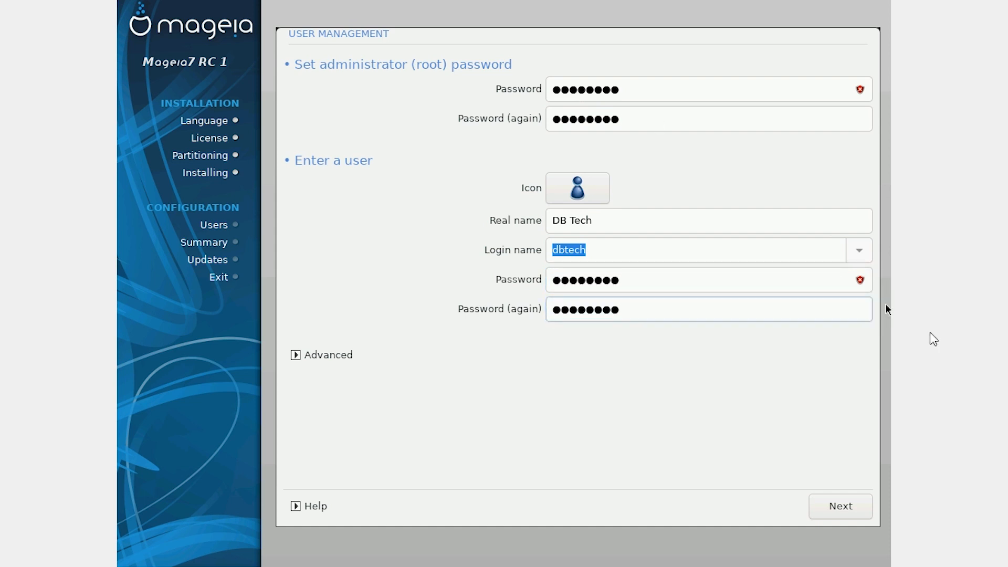
{"action": "left_click", "coordinate": [313, 353]}
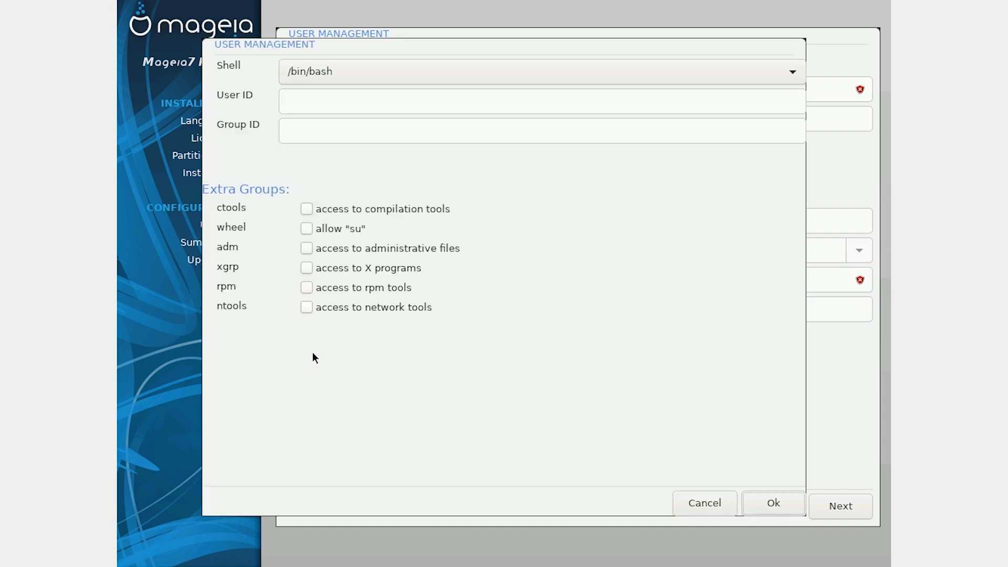
{"action": "left_click", "coordinate": [729, 505]}
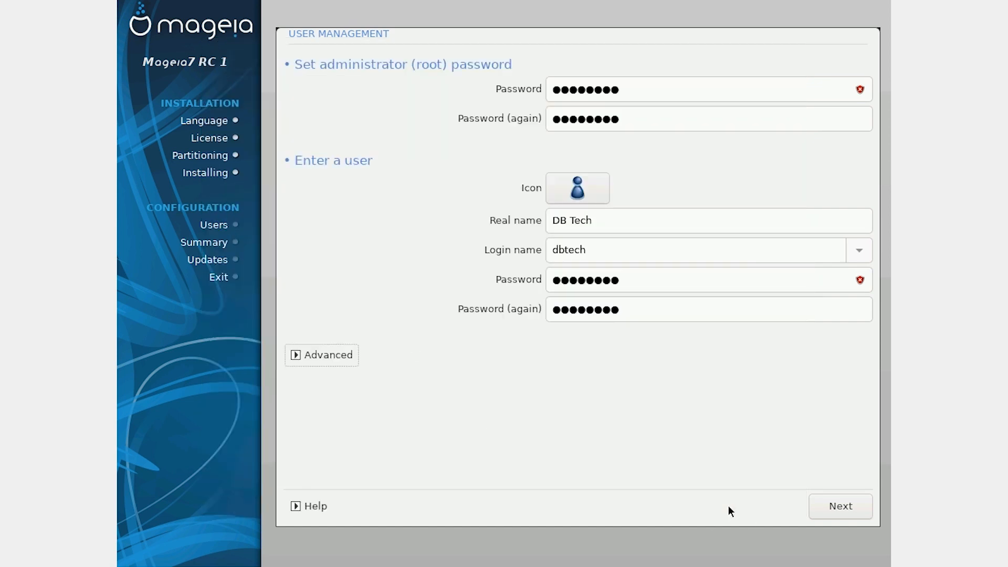
{"action": "left_click", "coordinate": [850, 509]}
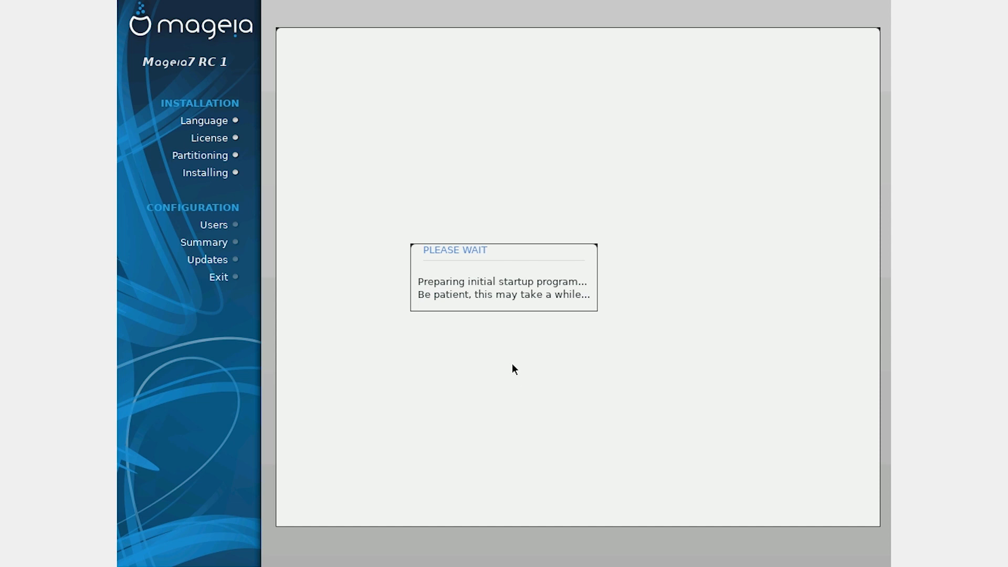
Step: Look through the generic monitor resolutions and the AOC models in the vendor list for a suitable monitor
{"action": "left_click", "coordinate": [290, 153]}
{"action": "scroll", "coordinate": [427, 308], "scroll_direction": "down", "scroll_amount": 5}
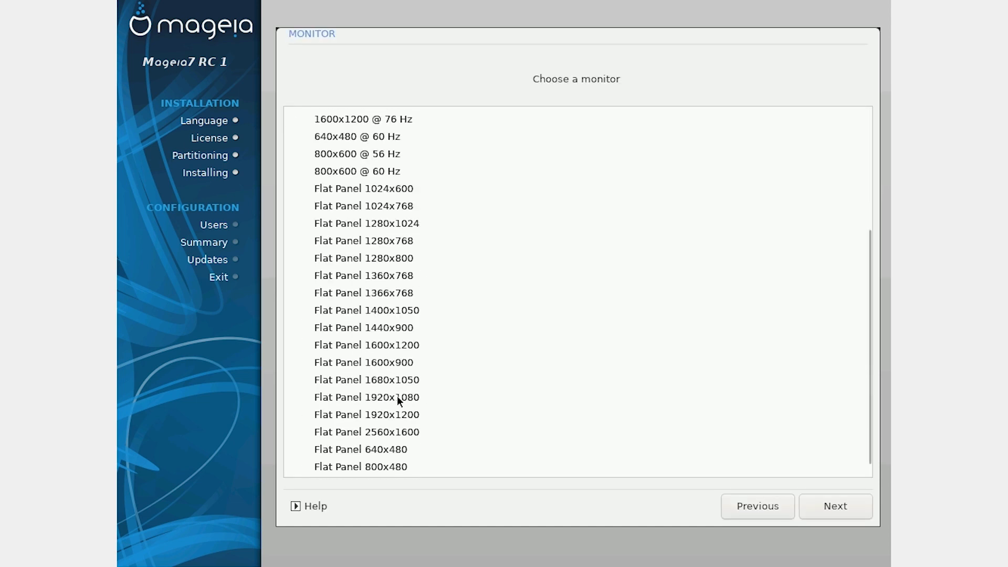
{"action": "scroll", "coordinate": [377, 394], "scroll_direction": "up", "scroll_amount": 5}
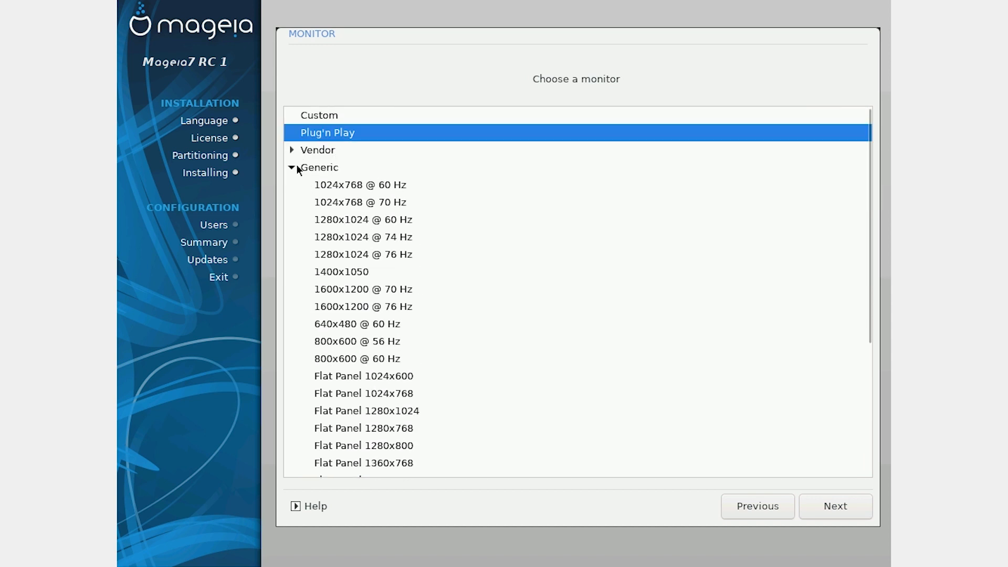
{"action": "left_click", "coordinate": [291, 150]}
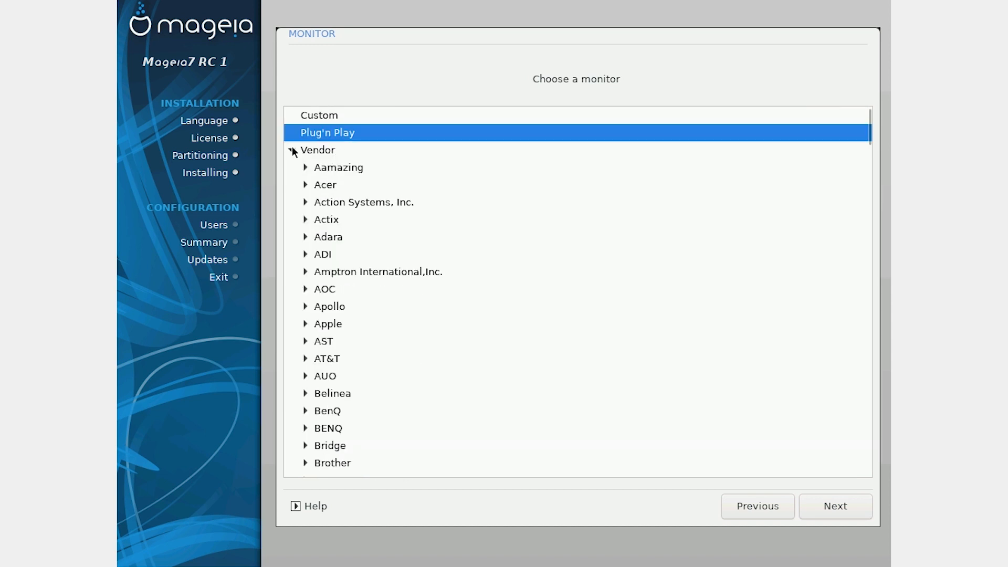
{"action": "left_click", "coordinate": [305, 289]}
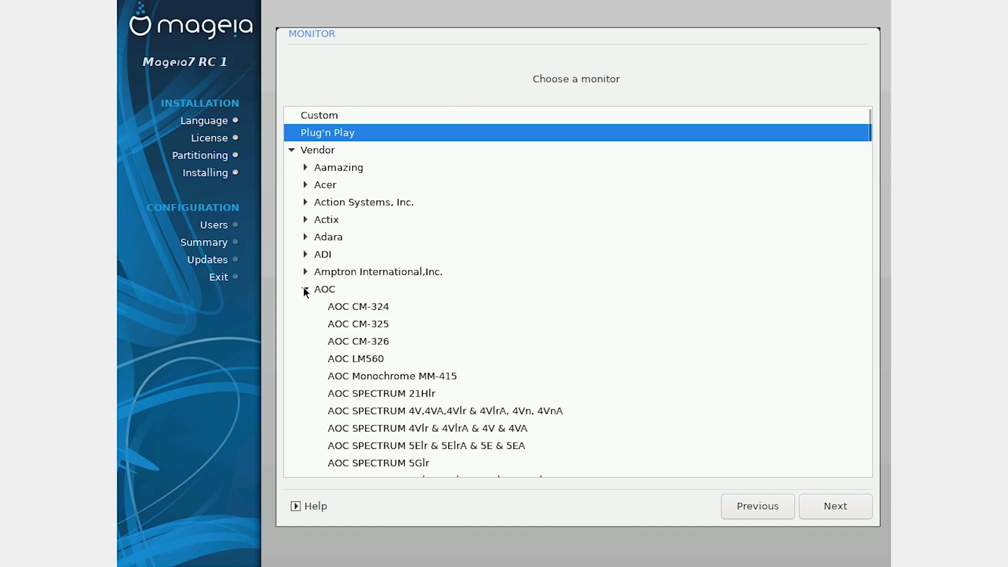
{"action": "scroll", "coordinate": [355, 308], "scroll_direction": "down", "scroll_amount": 5}
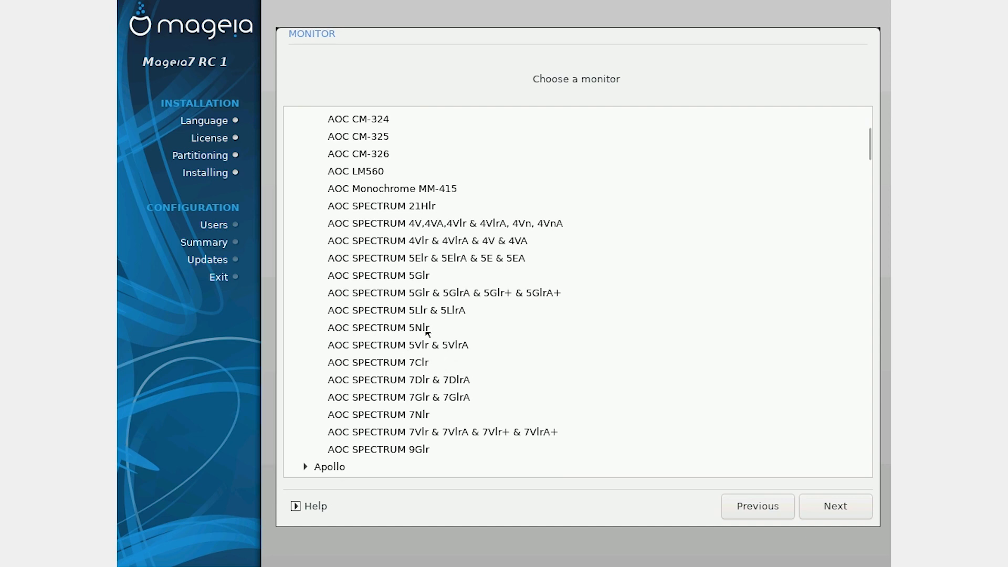
{"action": "scroll", "coordinate": [367, 284], "scroll_direction": "up", "scroll_amount": 3}
{"action": "left_click", "coordinate": [305, 195]}
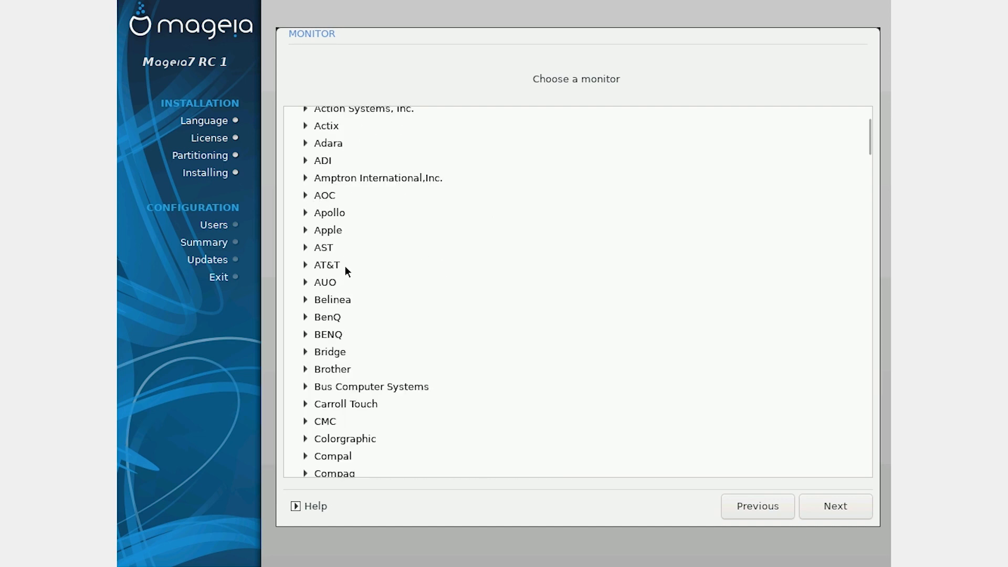
Step: Choose the generic Flat Panel 1920x1080 as the monitor
{"action": "scroll", "coordinate": [352, 348], "scroll_direction": "down", "scroll_amount": 10}
{"action": "scroll", "coordinate": [352, 348], "scroll_direction": "down", "scroll_amount": 15}
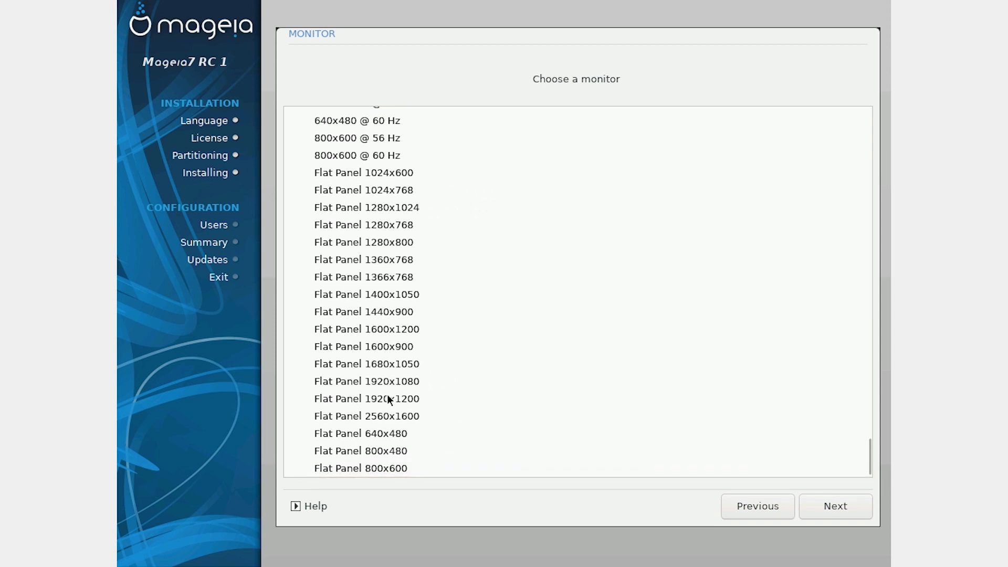
{"action": "left_click", "coordinate": [374, 381]}
{"action": "left_click", "coordinate": [813, 507]}
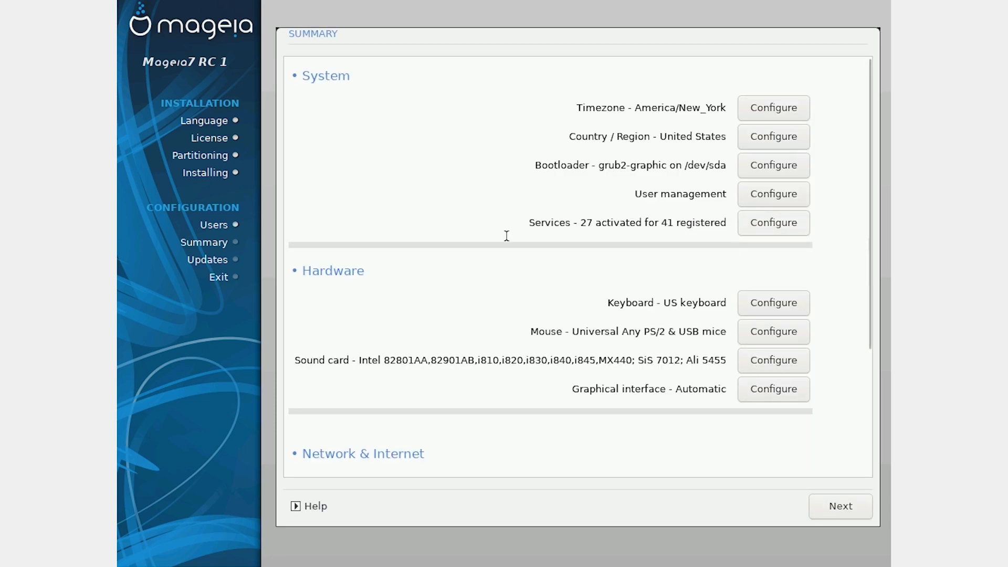
Step: Set the timezone to Denver and enable automatic NTP time synchronization with all servers, keeping the hardware clock on UTC
{"action": "left_click", "coordinate": [774, 107]}
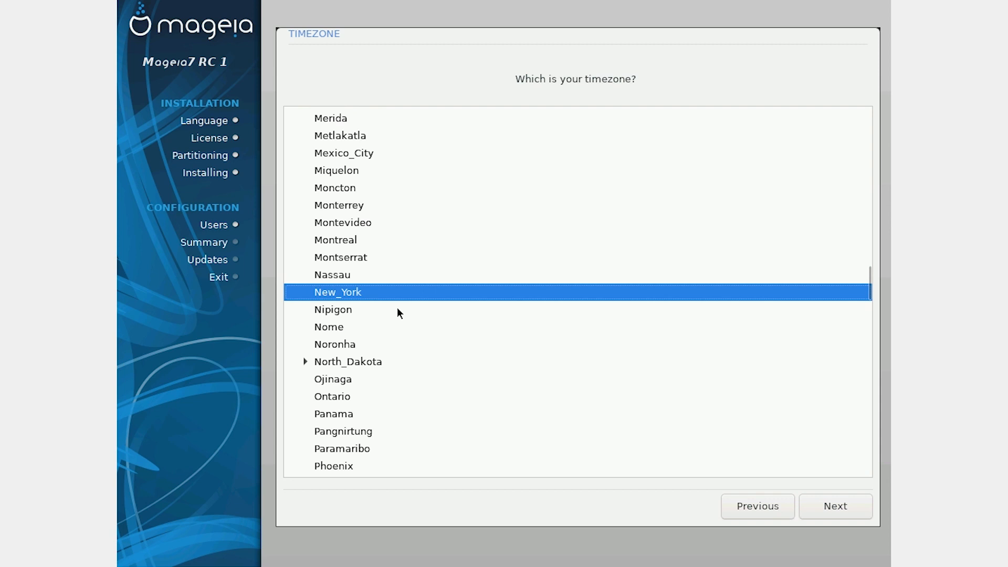
{"action": "scroll", "coordinate": [397, 309], "scroll_direction": "up", "scroll_amount": 15}
{"action": "scroll", "coordinate": [397, 313], "scroll_direction": "up", "scroll_amount": 3}
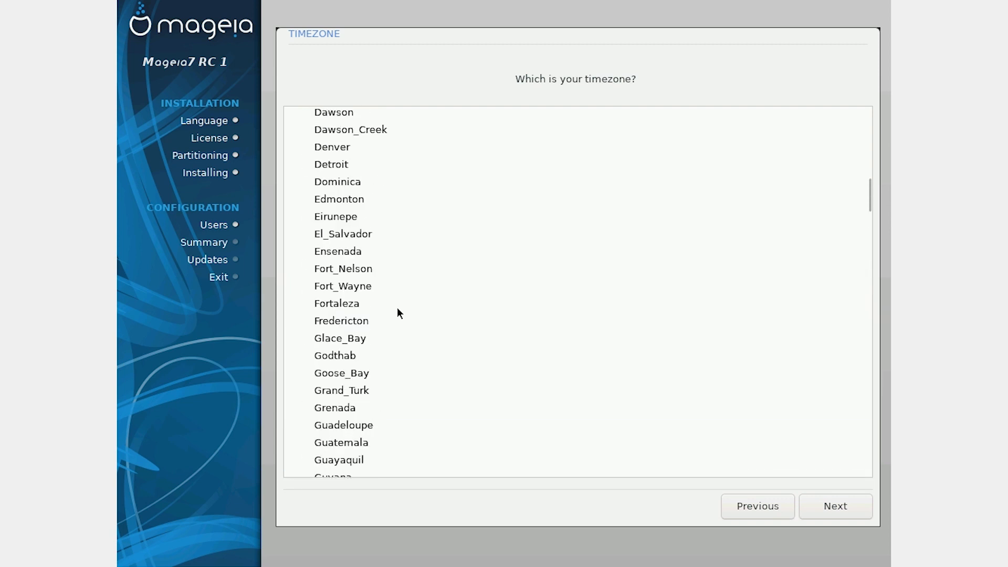
{"action": "left_click", "coordinate": [338, 195]}
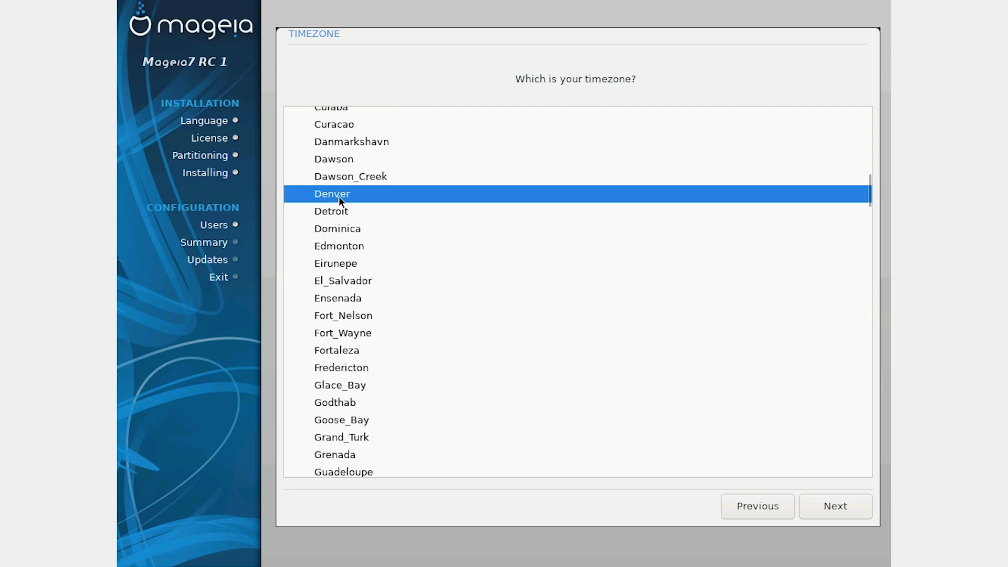
{"action": "left_click", "coordinate": [811, 503]}
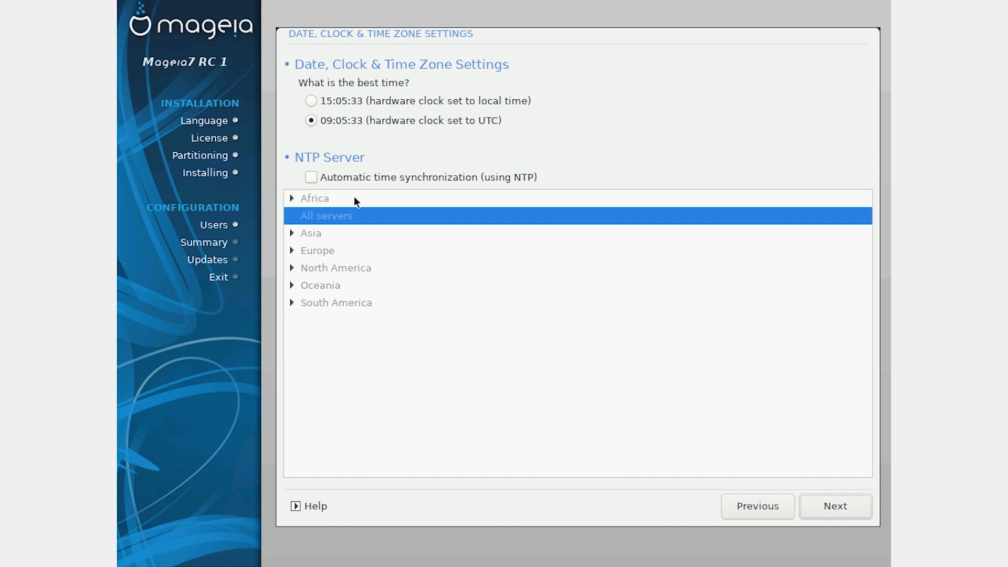
{"action": "left_click", "coordinate": [326, 179]}
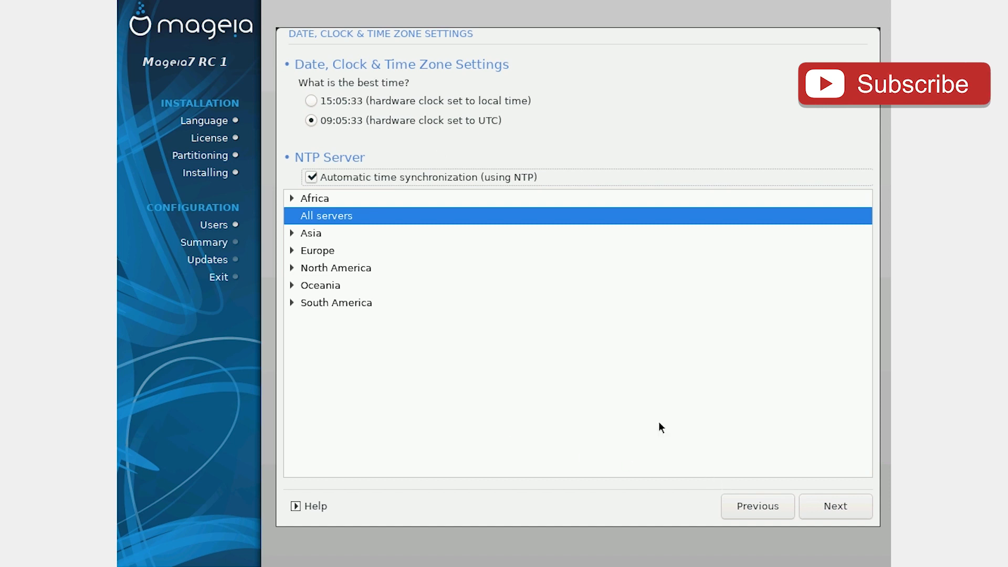
{"action": "left_click", "coordinate": [835, 507]}
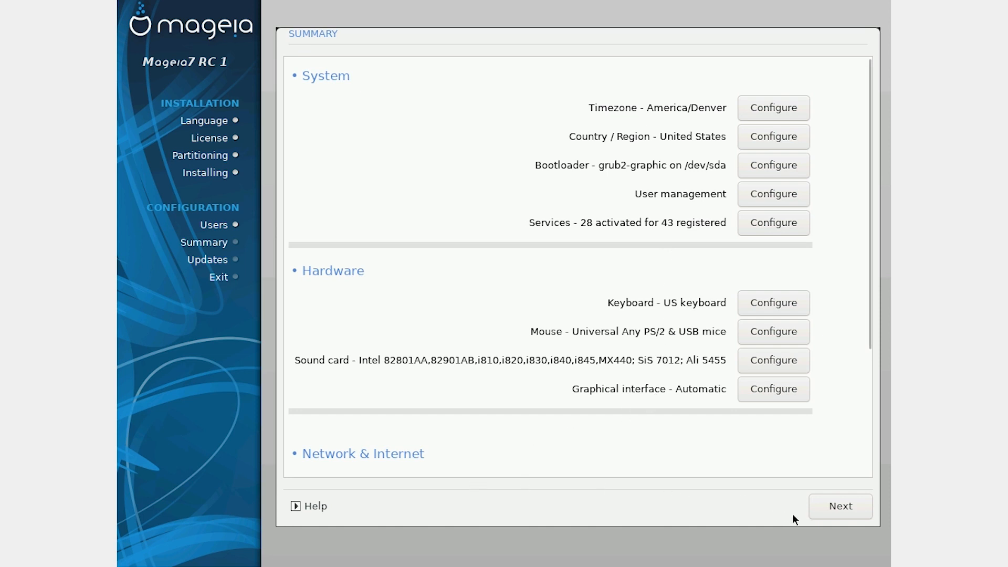
Step: Accept the configuration summary, set up the online update media, and install the available updates with all their dependency packages
{"action": "left_click", "coordinate": [825, 507]}
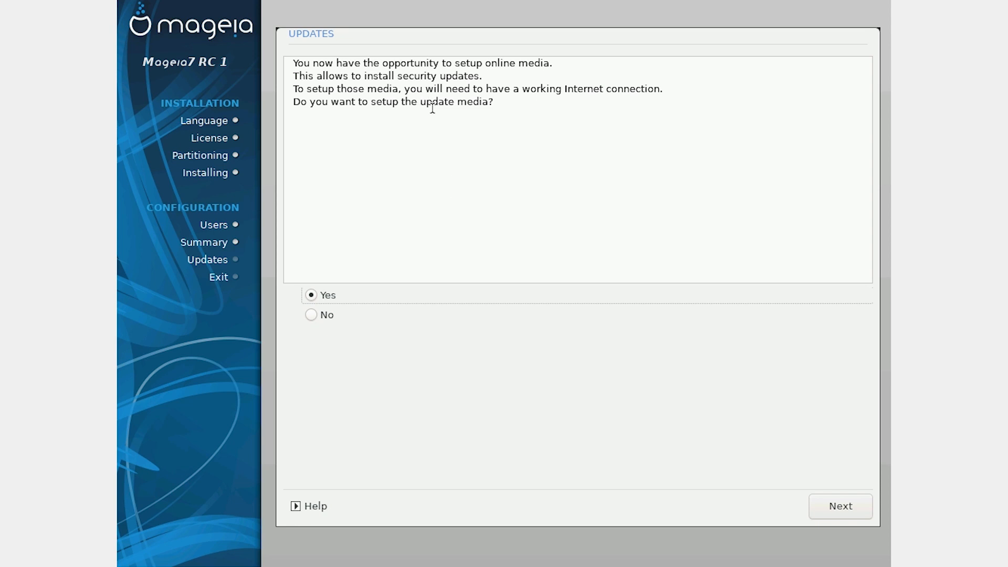
{"action": "left_click", "coordinate": [840, 513]}
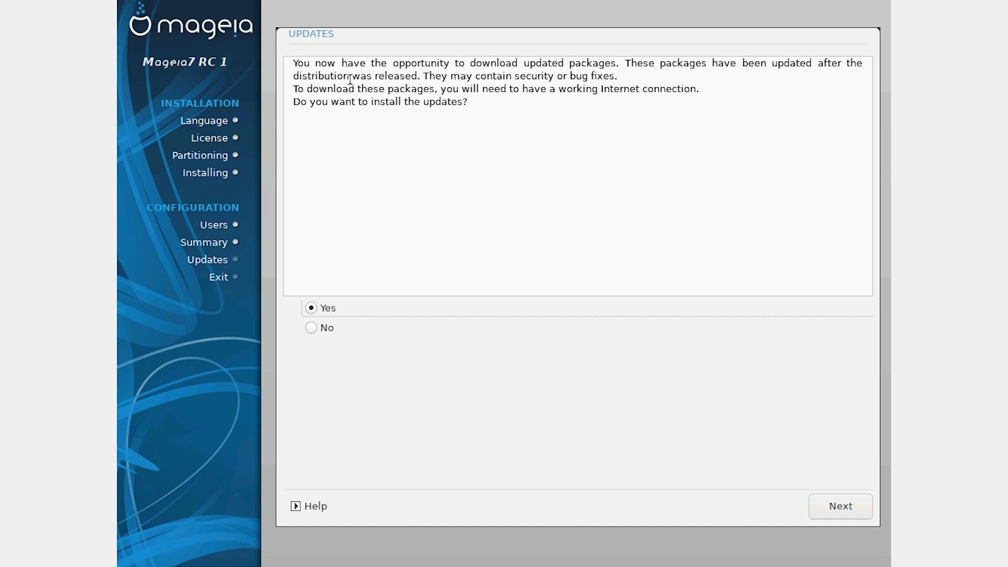
{"action": "left_click", "coordinate": [841, 507]}
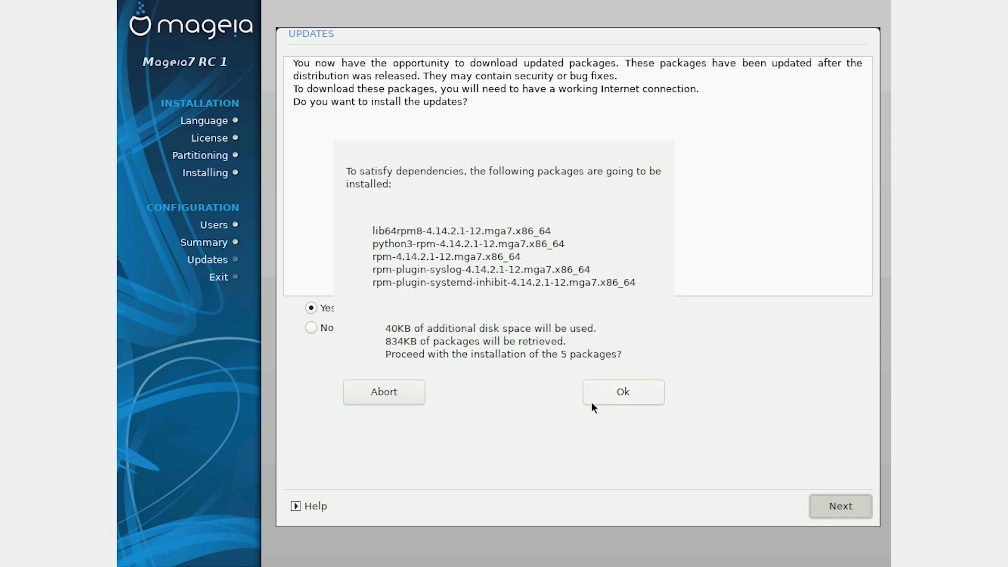
{"action": "left_click", "coordinate": [610, 402]}
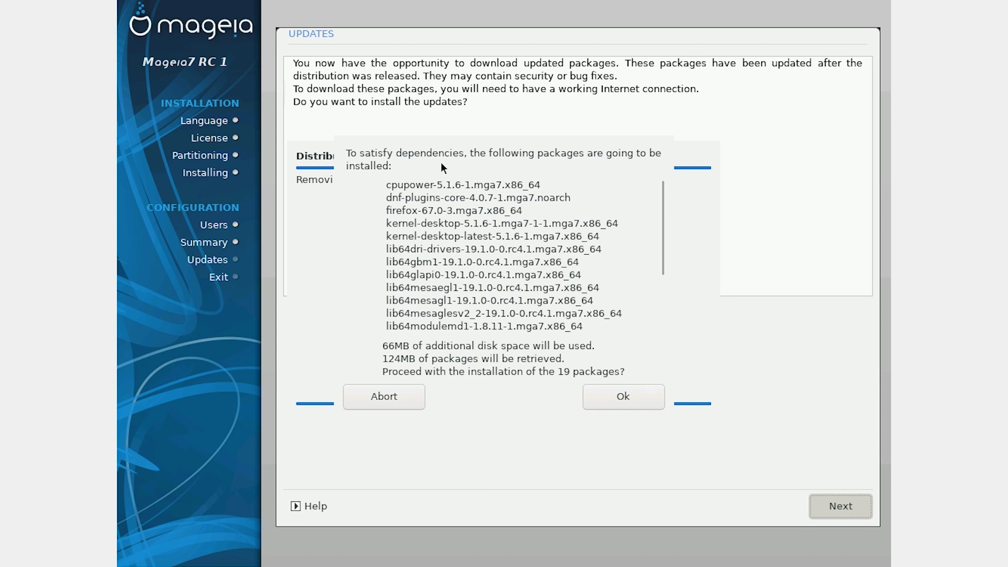
{"action": "left_click", "coordinate": [623, 400]}
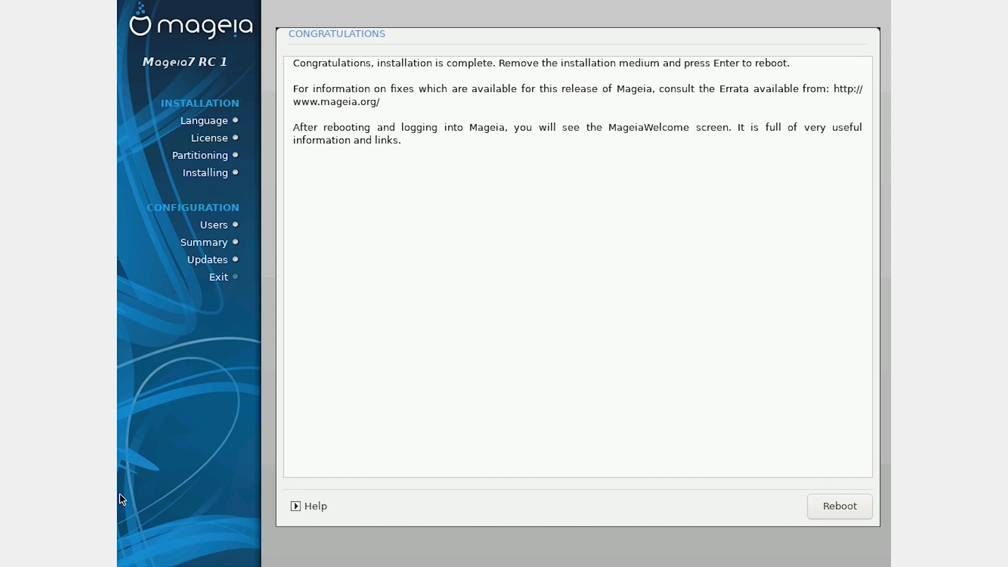
Step: Switch to VirtualBox Manager and check the Mageia machine's storage settings for an installation disc still in the optical drive
{"action": "left_click", "coordinate": [126, 565]}
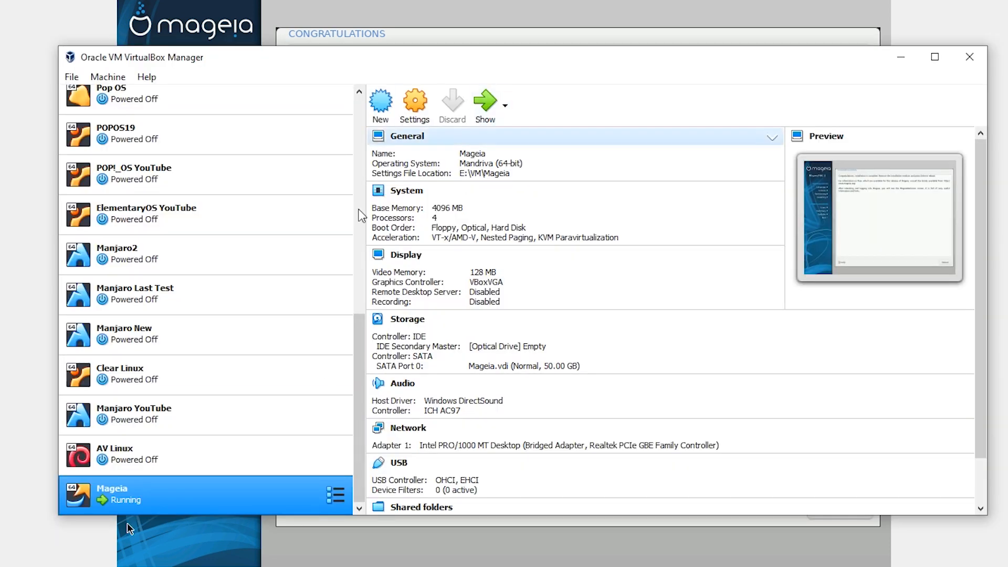
{"action": "left_click", "coordinate": [423, 116]}
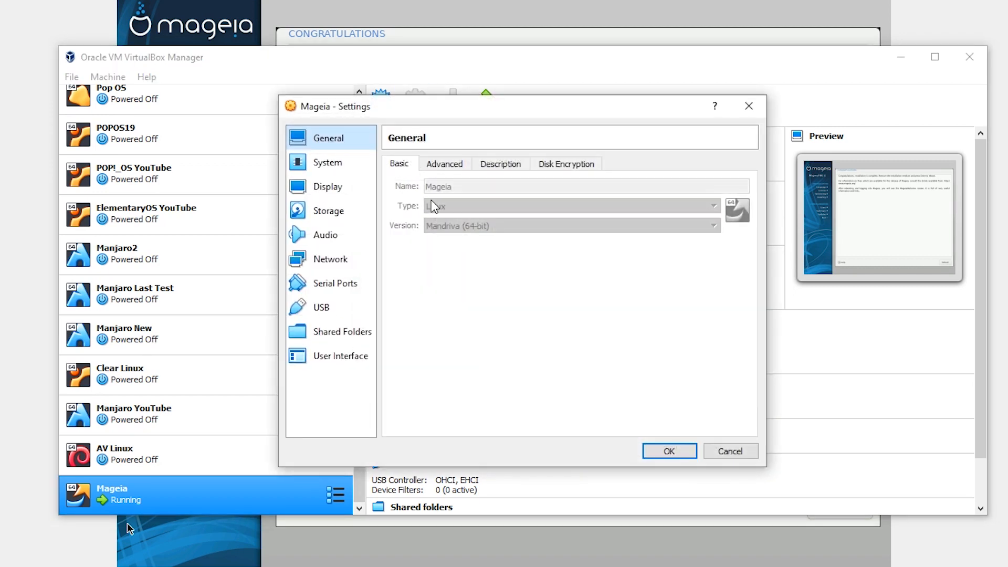
{"action": "left_click", "coordinate": [326, 211]}
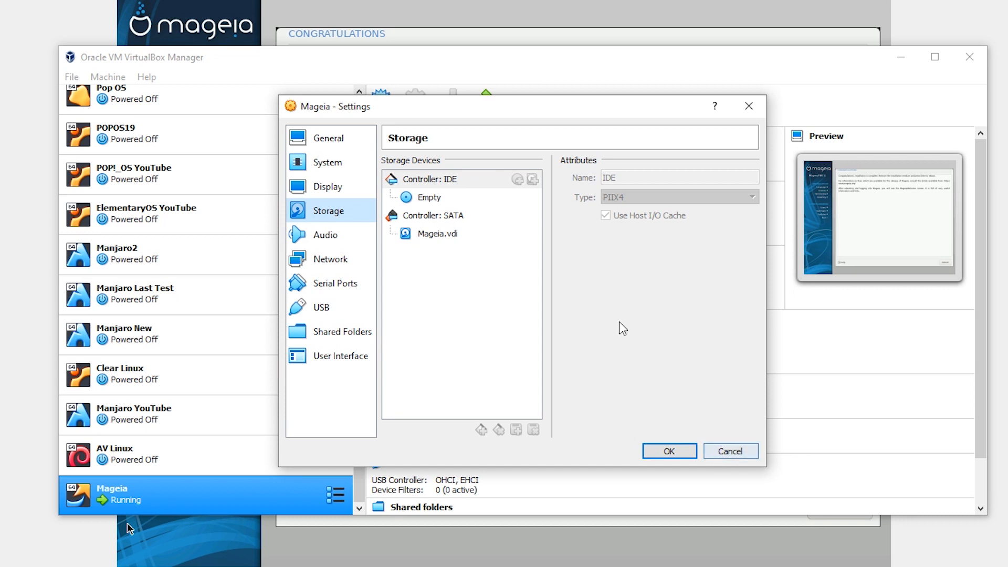
Step: Return to the finished installer, reboot the virtual machine, and boot the default Mageia entry
{"action": "left_click", "coordinate": [868, 536]}
{"action": "left_click", "coordinate": [860, 507]}
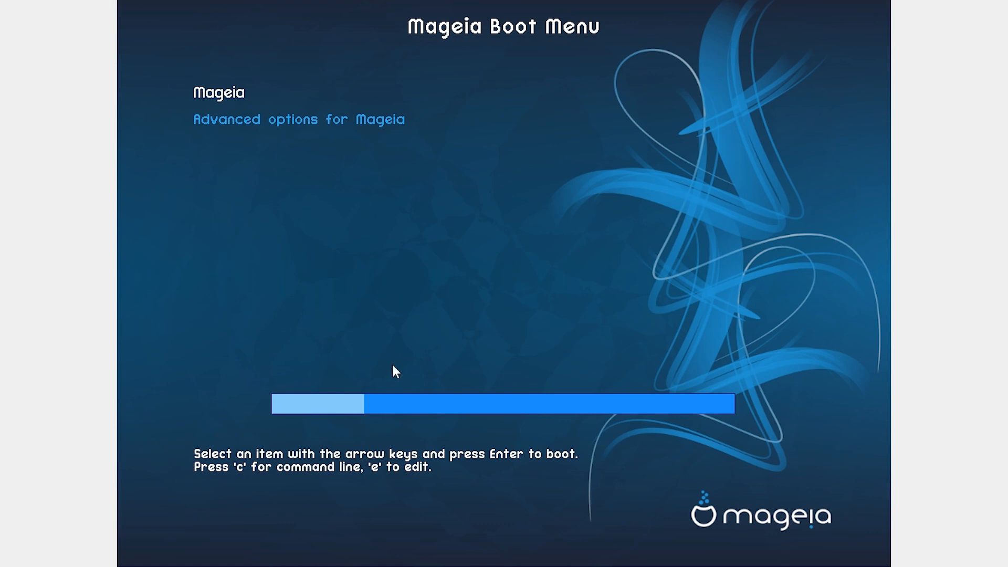
{"action": "key", "text": "Return"}
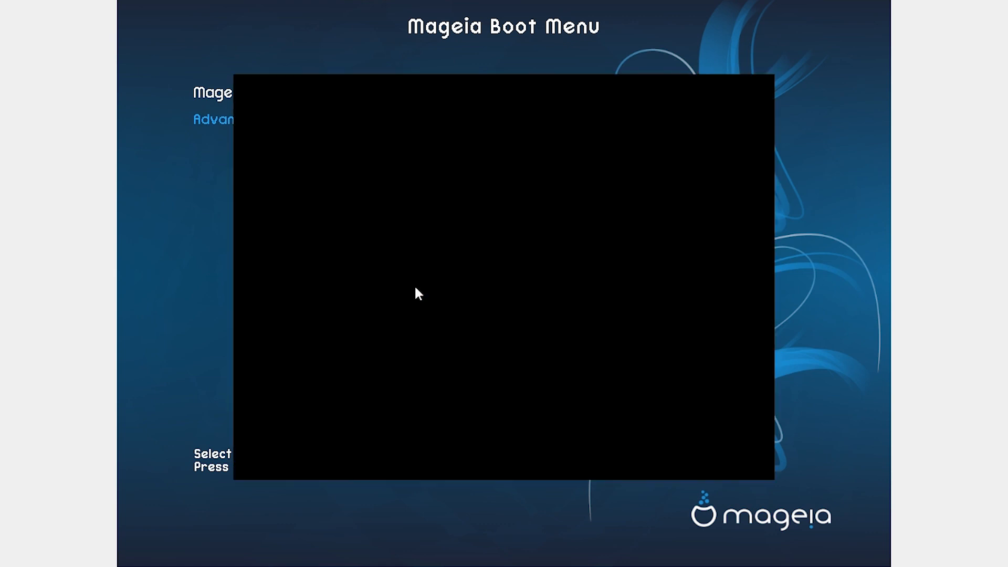